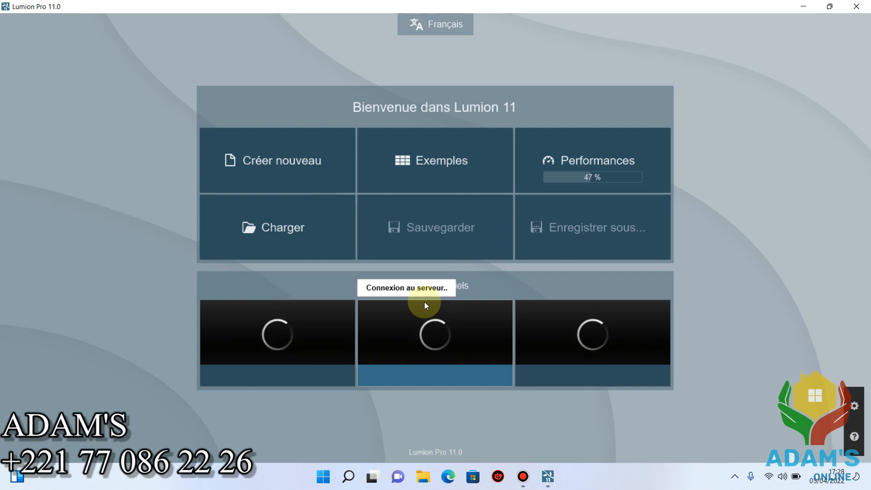
# Step: Review the performance test results and the example projects, returning to the start screen after each
pyautogui.click(565, 187)
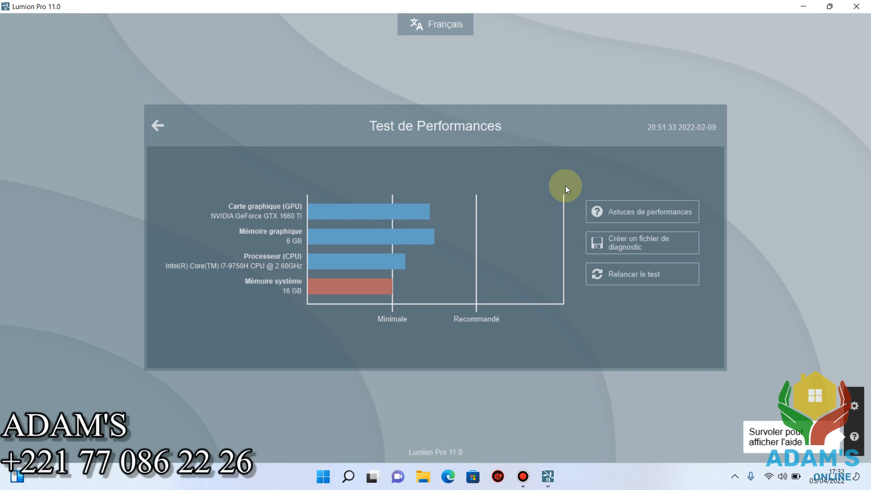
pyautogui.click(154, 127)
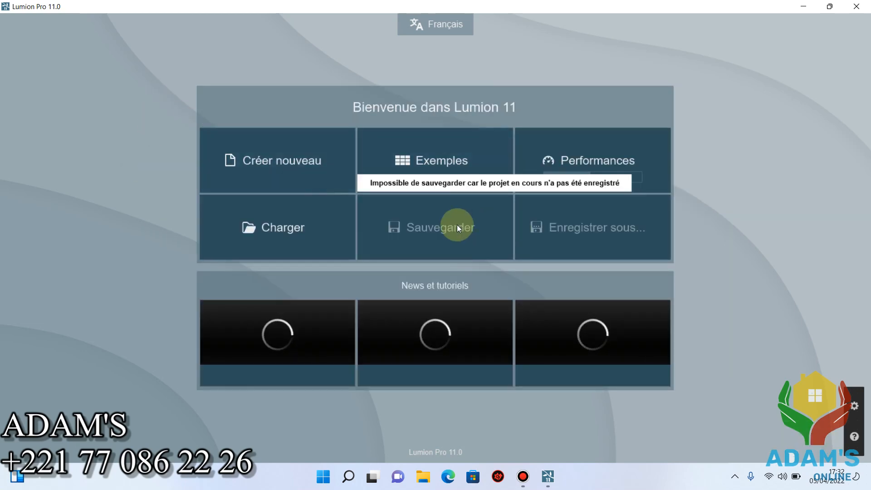
pyautogui.click(429, 179)
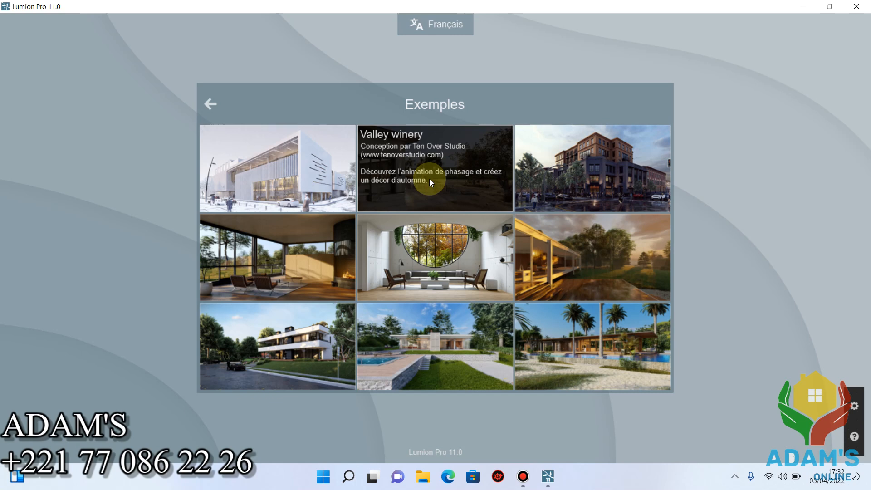
pyautogui.click(212, 107)
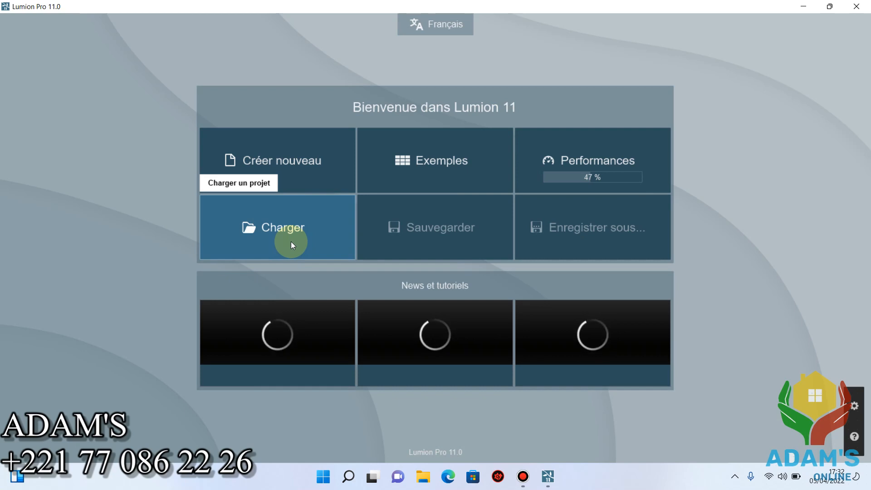
# Step: Create a new project from the plain environment template
pyautogui.click(281, 181)
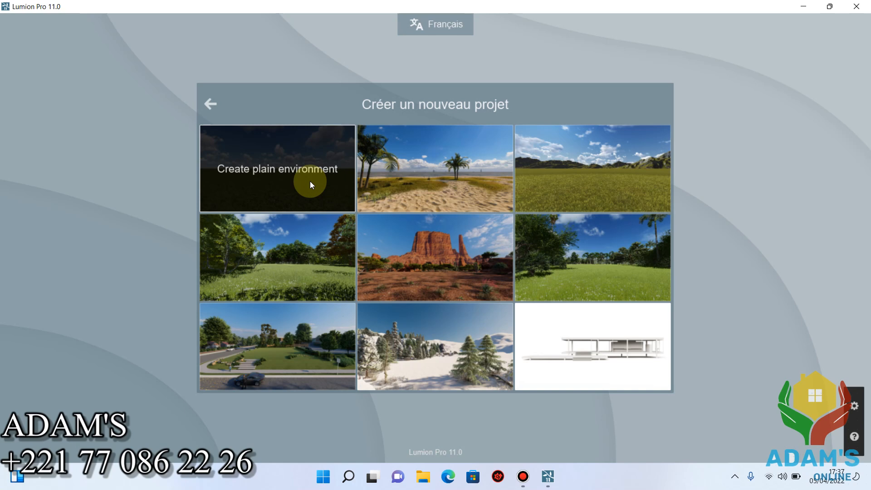
pyautogui.click(291, 168)
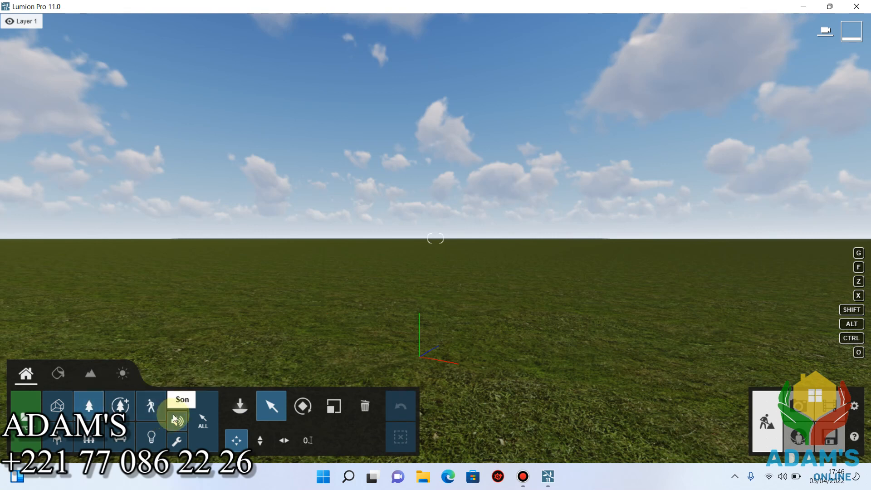
# Step: Activate object placement and show the broadleaf trees in the Nature library without placing any
pyautogui.click(248, 415)
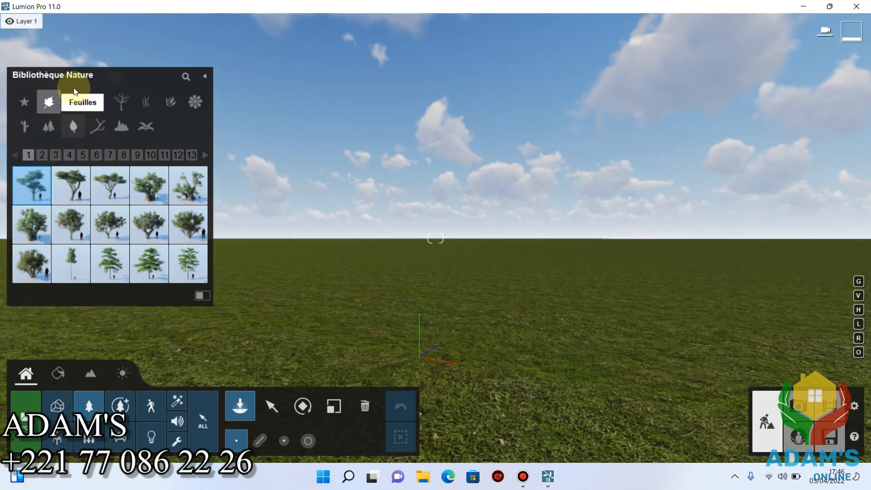
pyautogui.press('Escape')
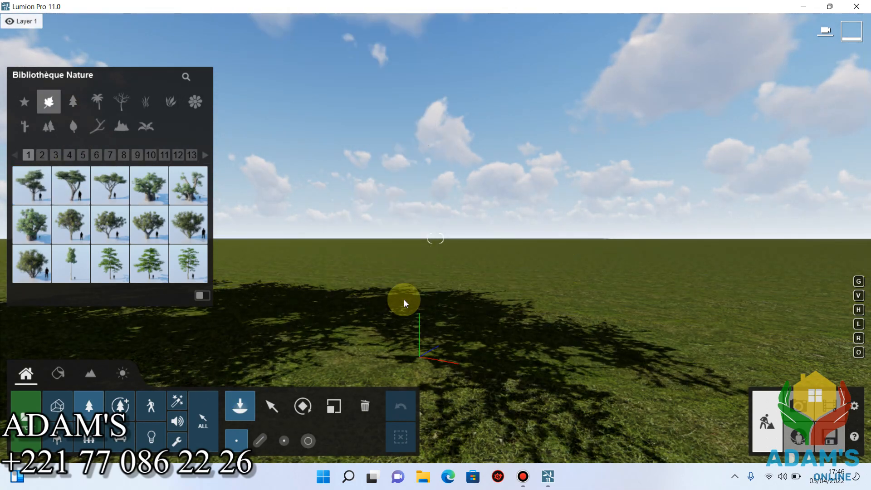
pyautogui.moveTo(16, 55)
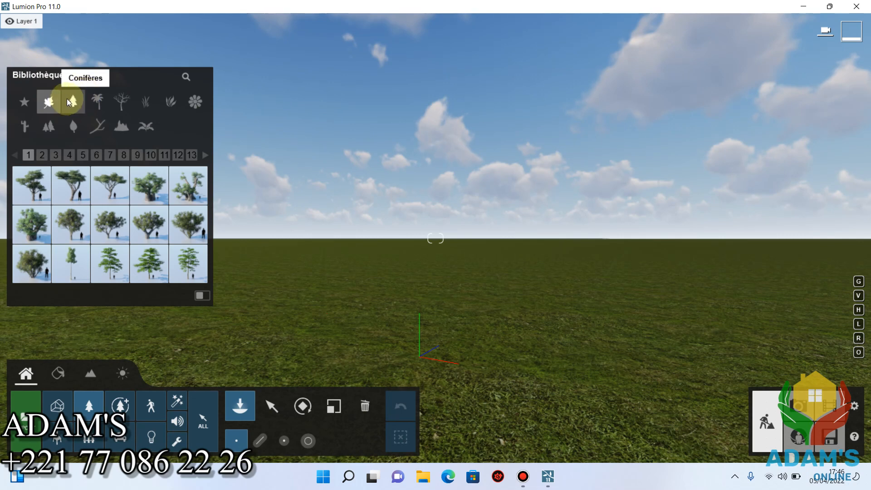
pyautogui.moveTo(146, 196)
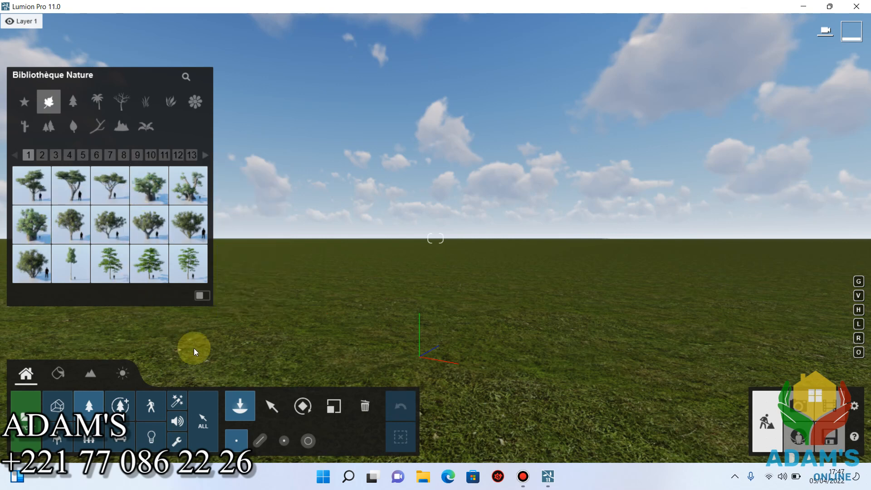
# Step: Examine the people and animals library, including its birds category, without placing anything
pyautogui.click(152, 410)
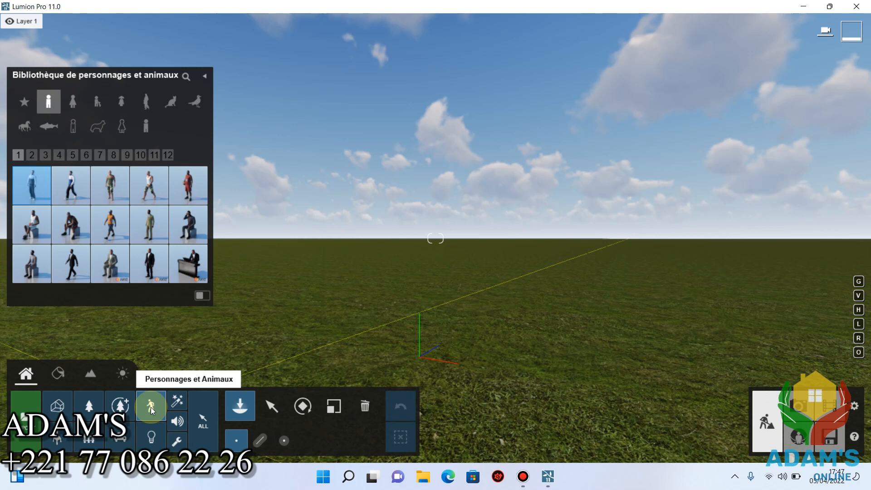
pyautogui.click(195, 103)
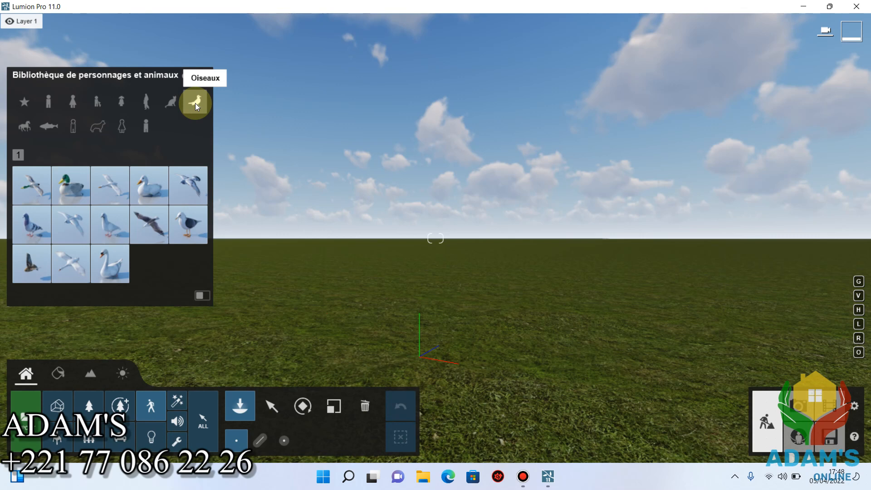
pyautogui.moveTo(322, 49)
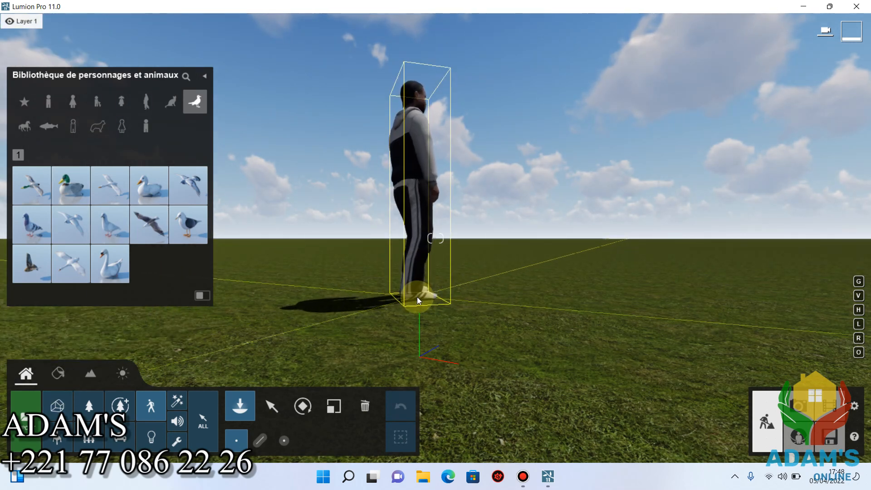
pyautogui.press('Escape')
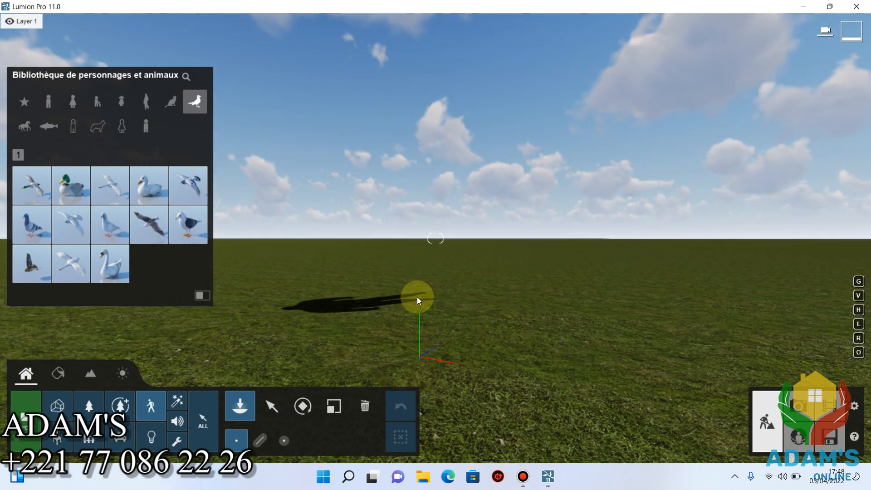
# Step: Place one Acacia3 RT tree from the Nature library on the grass near the centre of the scene
pyautogui.click(88, 407)
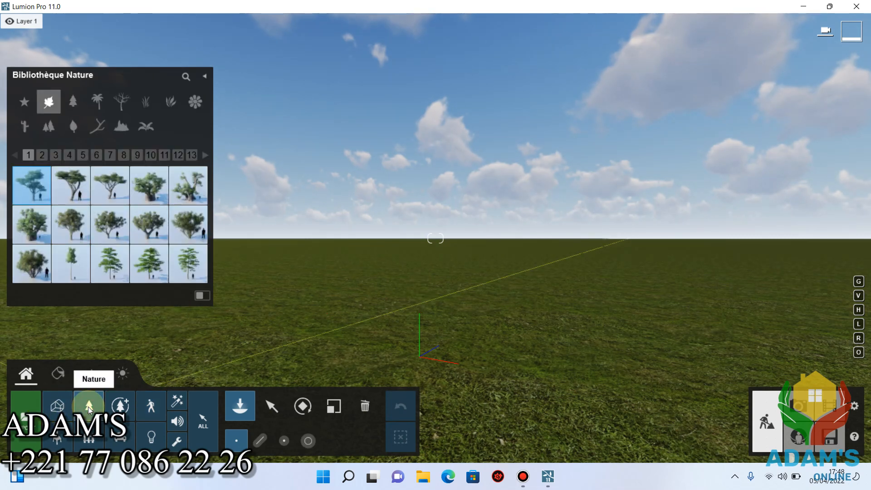
pyautogui.click(70, 190)
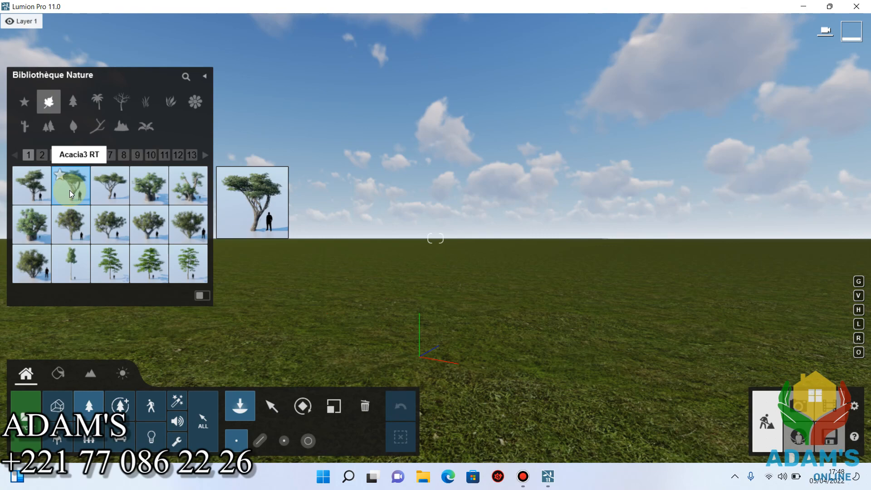
pyautogui.moveTo(479, 258); pyautogui.dragTo(671, 343)
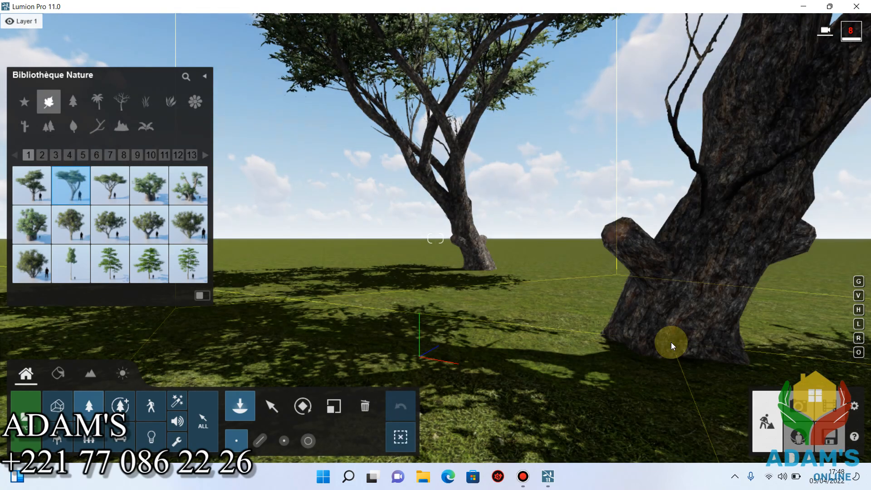
pyautogui.press('Escape')
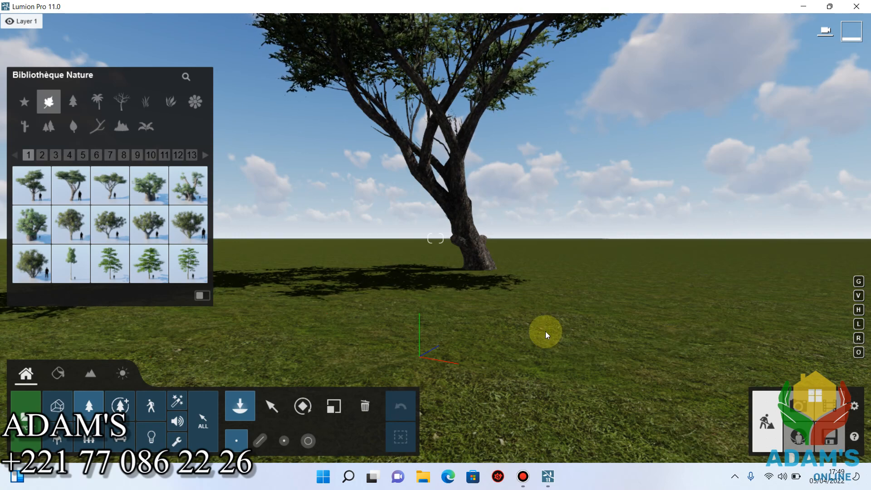
# Step: Examine the placed acacia from different heights and distances by moving the camera up, down, forward and backward
pyautogui.press('s')
pyautogui.press('w')
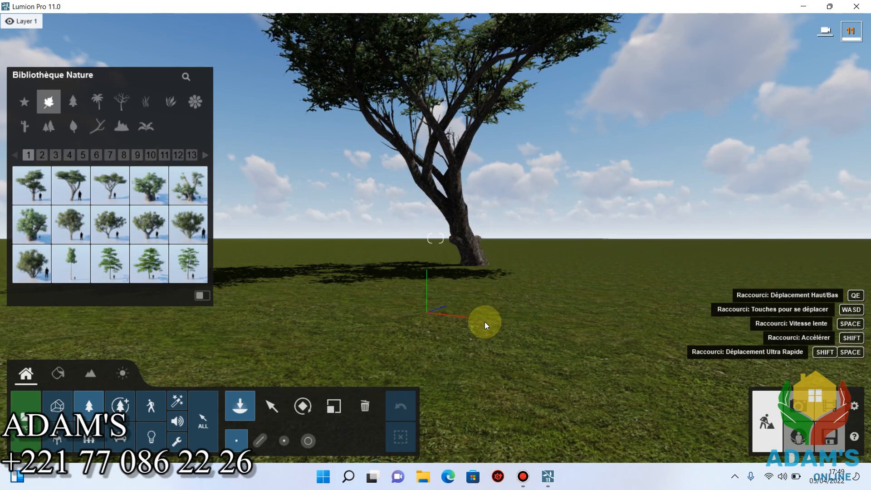
pyautogui.press('q')
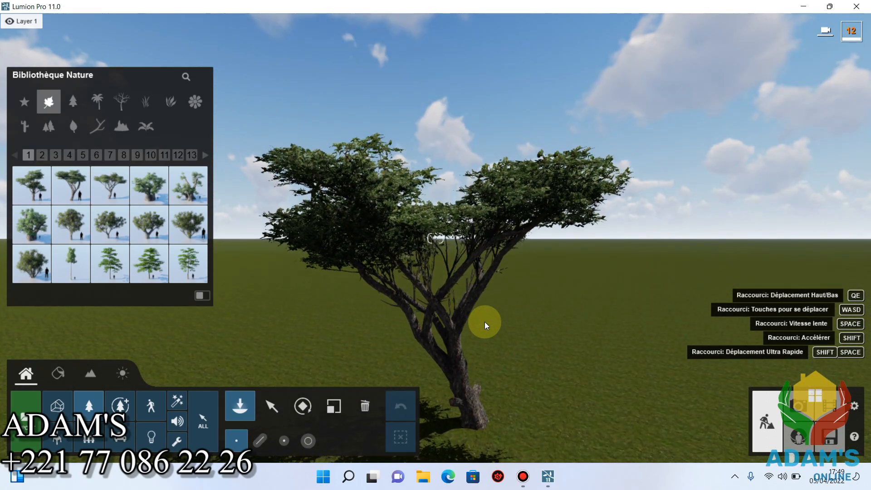
pyautogui.press('e')
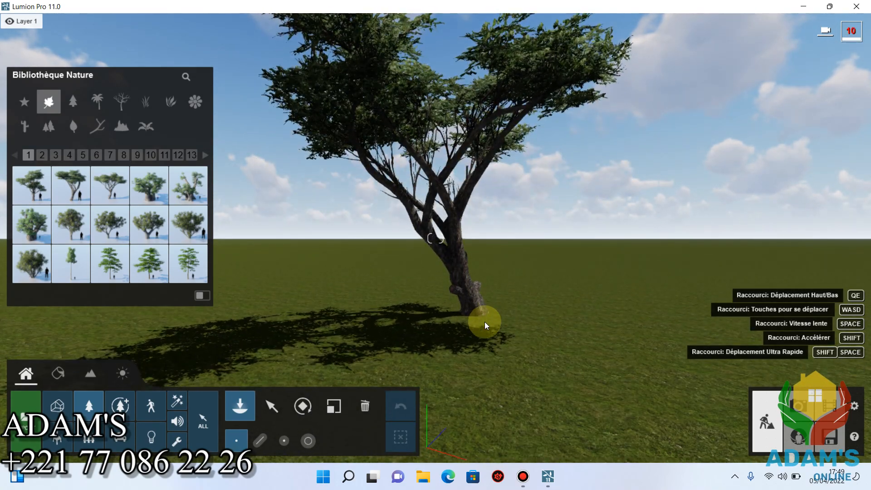
pyautogui.press('q')
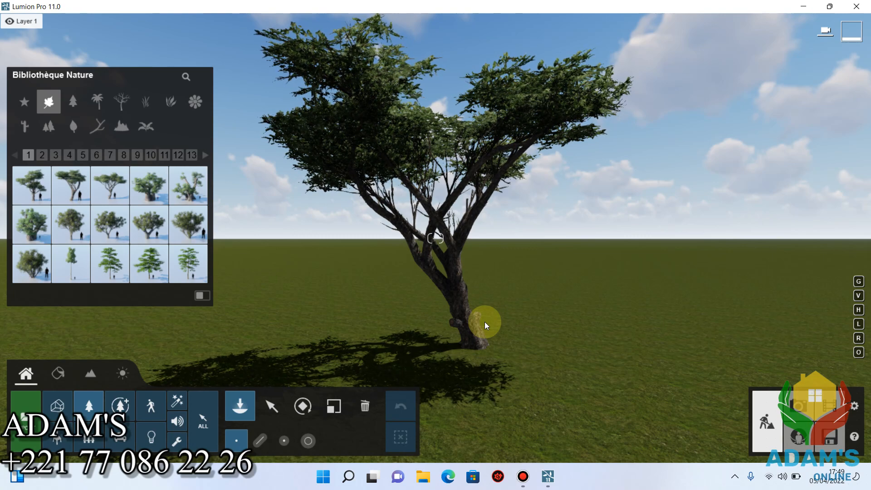
pyautogui.press('q')
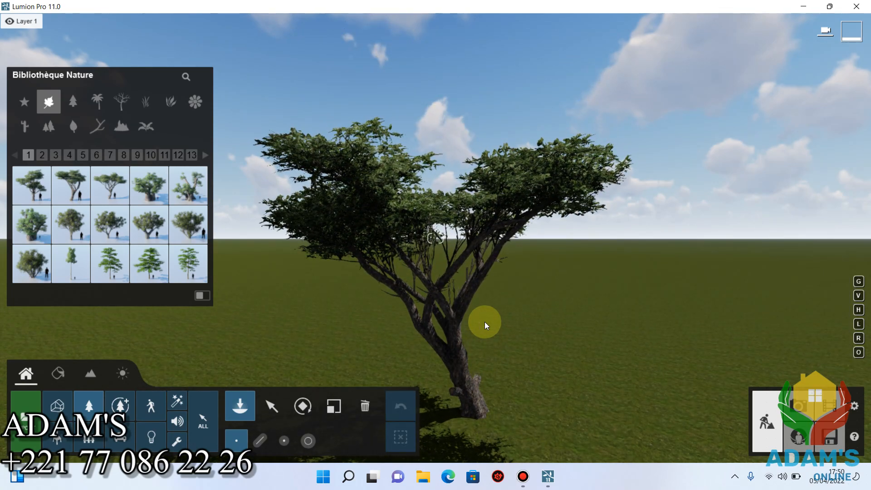
pyautogui.press('w')
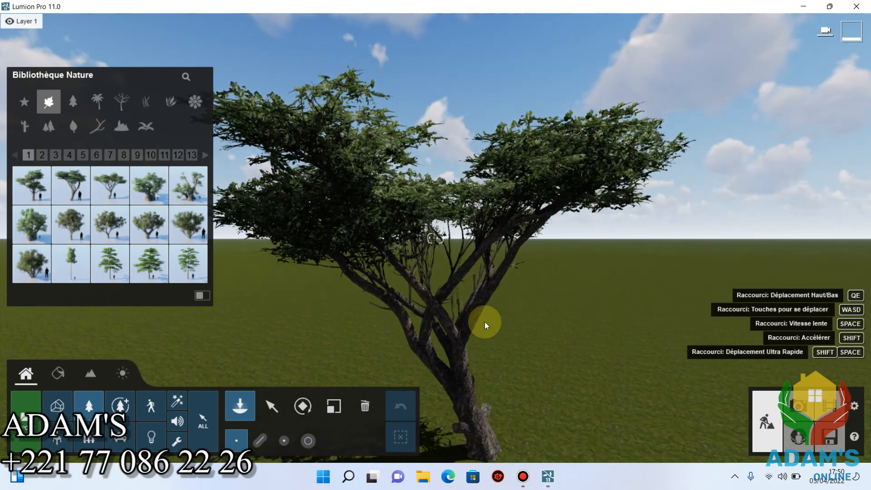
pyautogui.press('e')
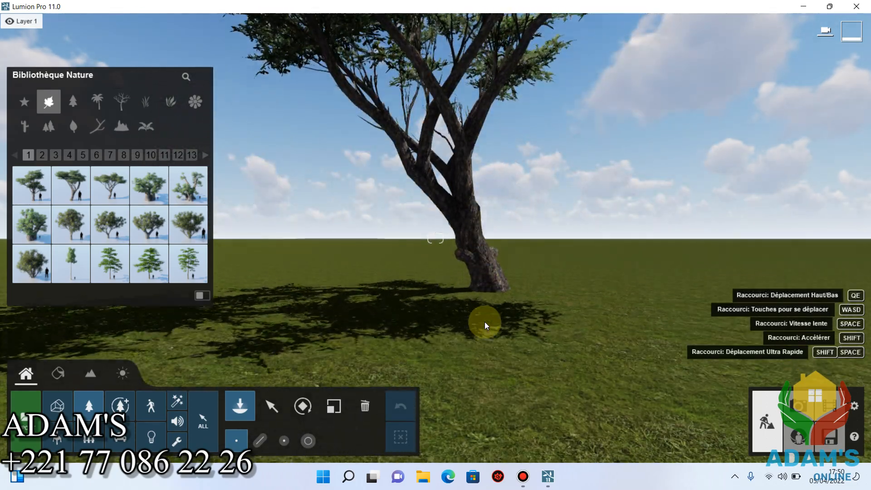
pyautogui.press('w')
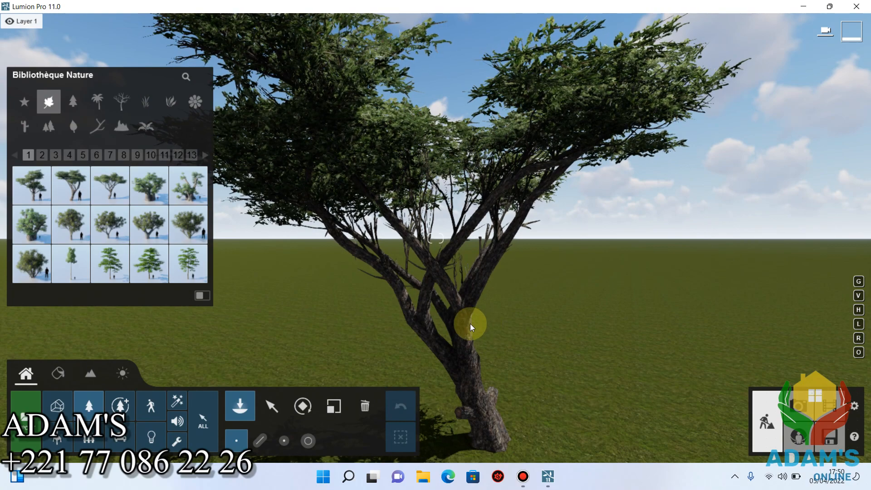
pyautogui.press('s')
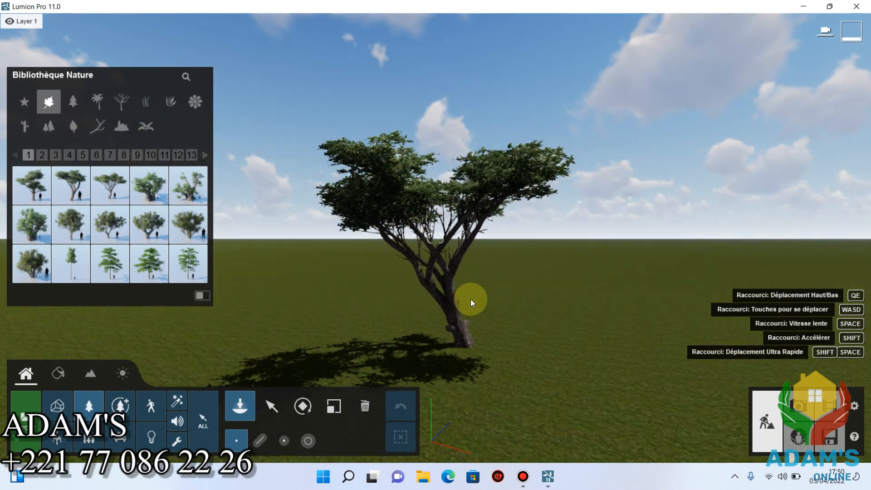
pyautogui.press('s')
pyautogui.press('q')
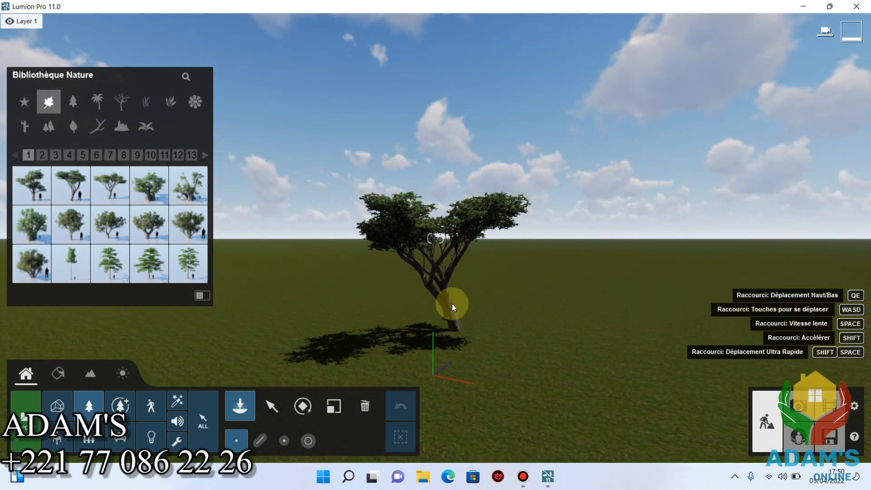
pyautogui.press('q')
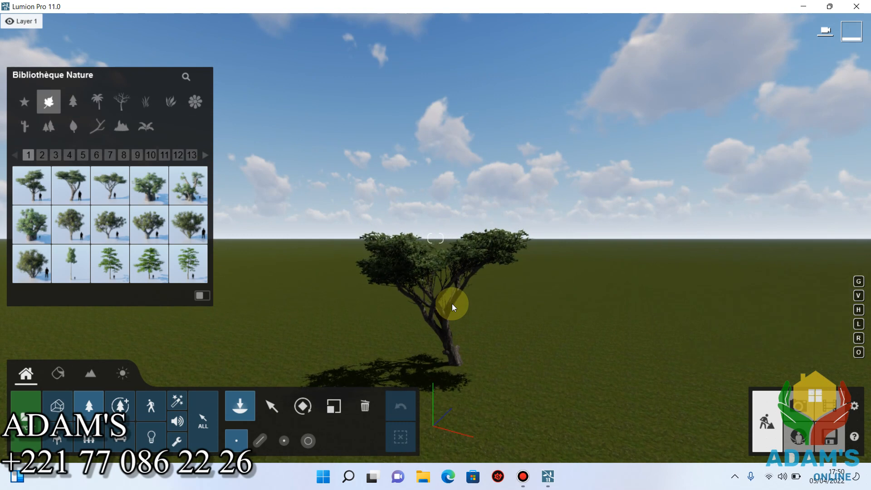
pyautogui.press('q')
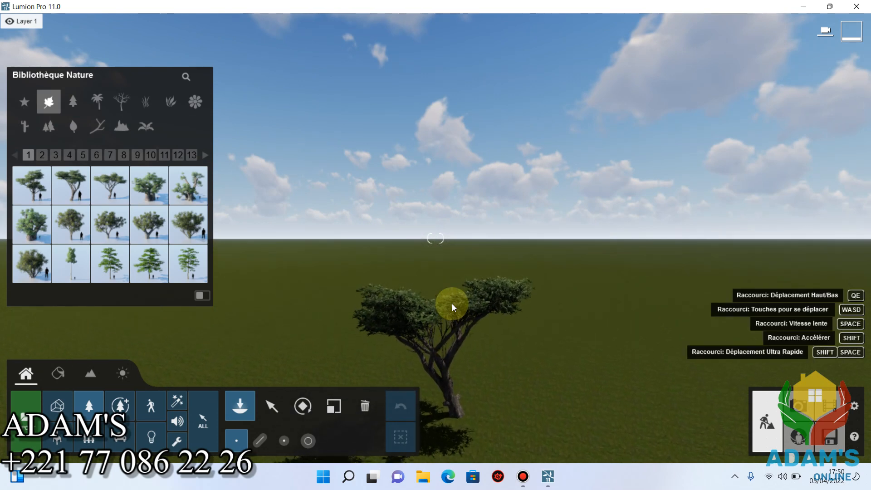
pyautogui.press('e')
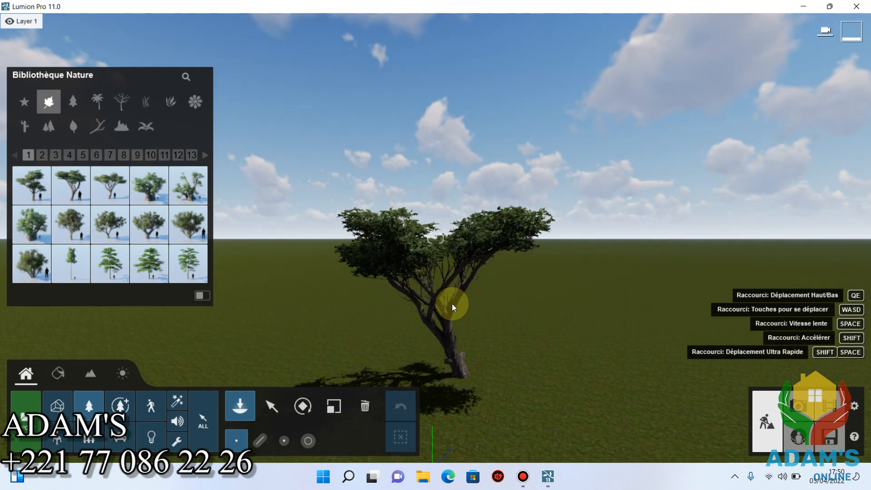
pyautogui.press('e')
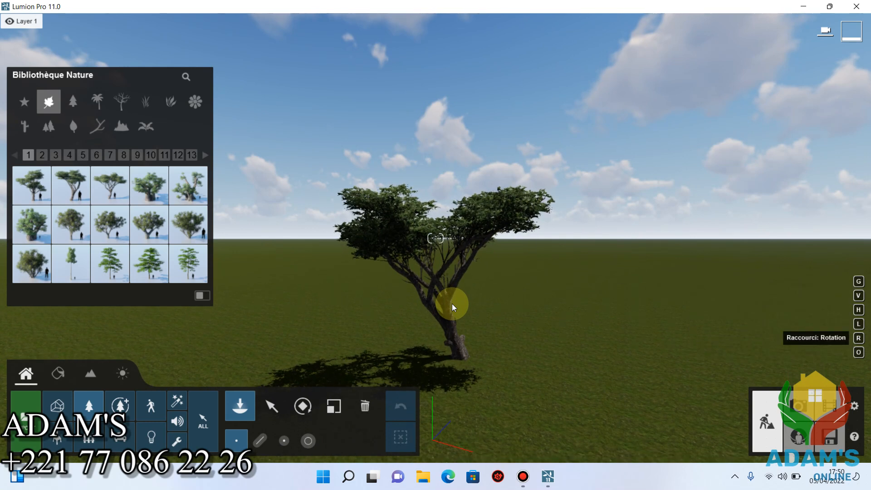
pyautogui.press('super+d')
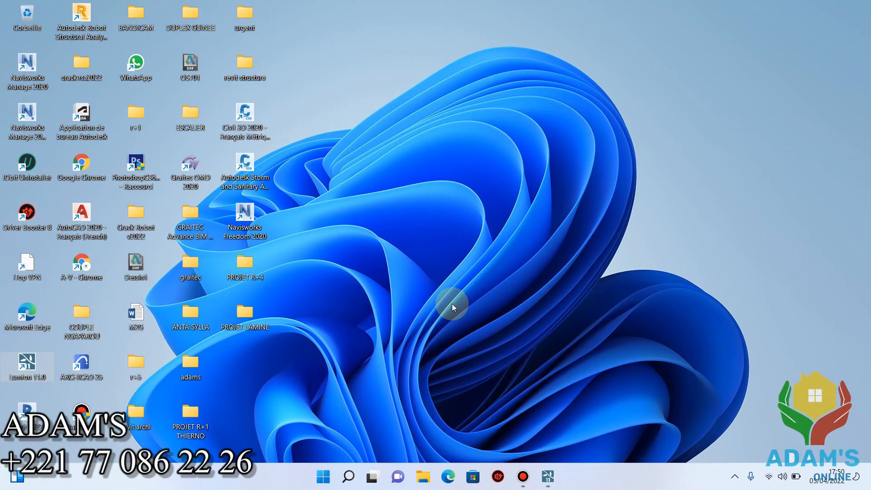
pyautogui.click(549, 477)
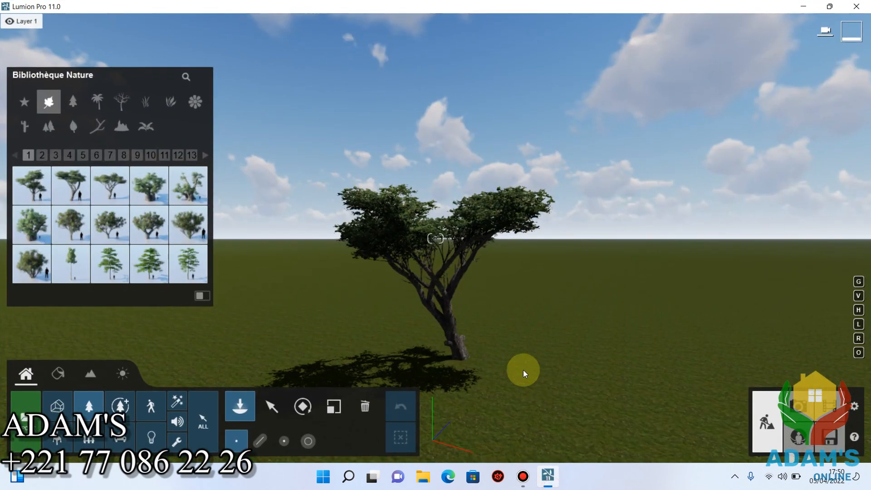
pyautogui.press('s')
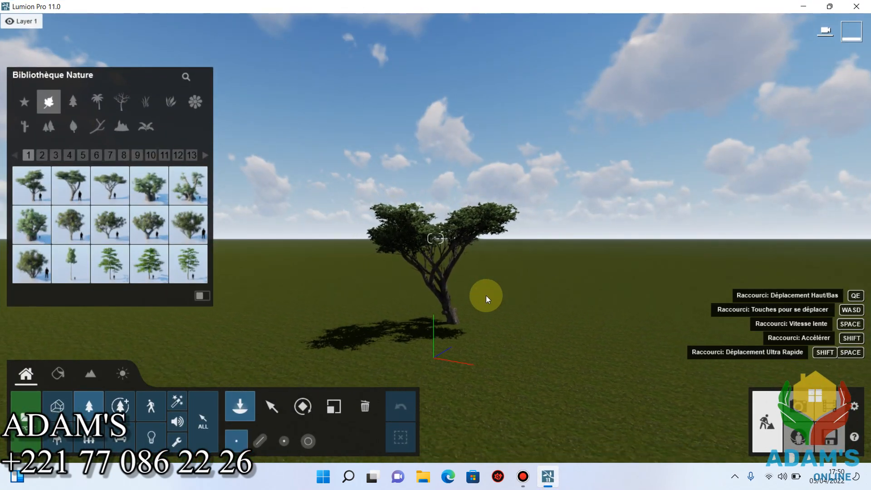
# Step: Examine the placed acacia from side to side by moving the camera closer and sliding it left and right
pyautogui.press('w')
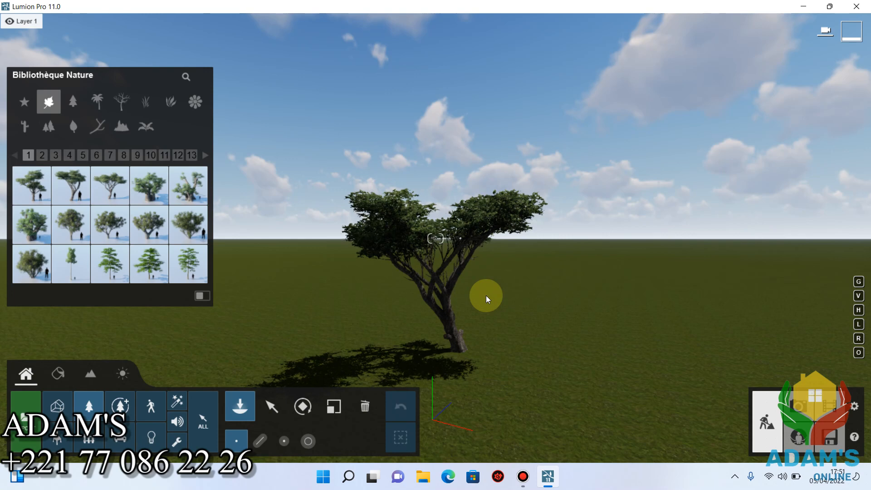
pyautogui.press('d')
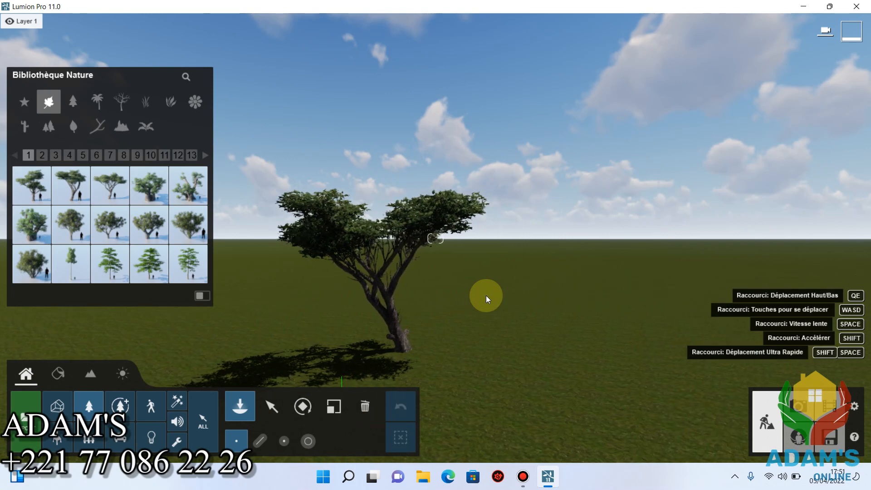
pyautogui.press('a')
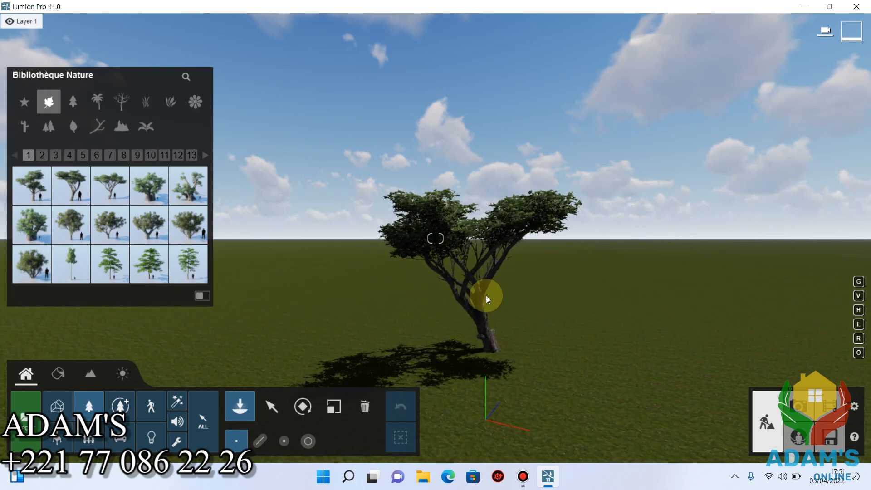
pyautogui.press('d')
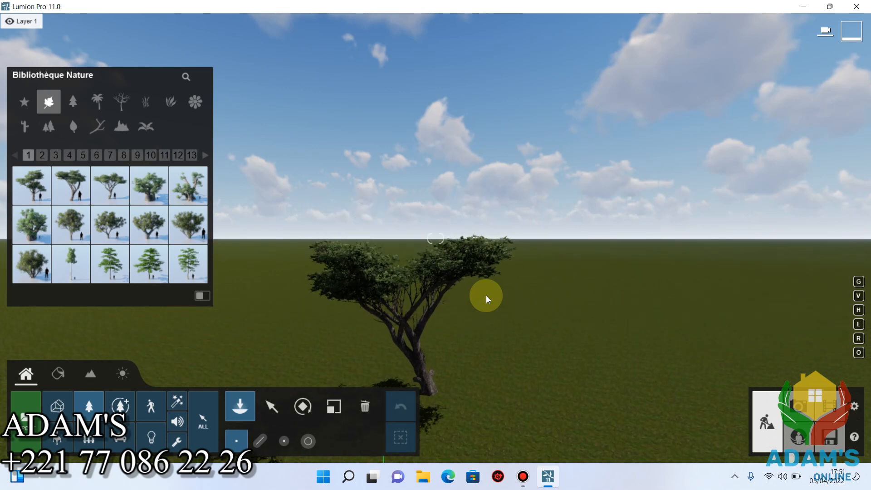
pyautogui.press('d')
pyautogui.press('a')
pyautogui.click(486, 295)
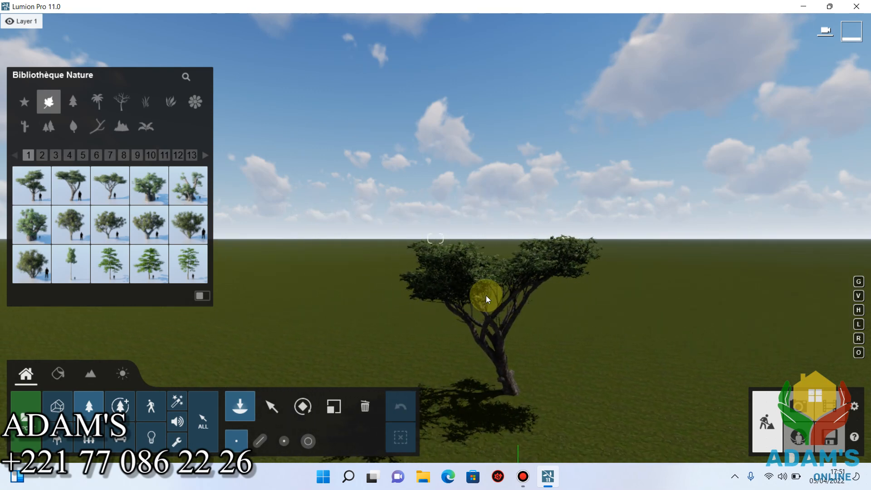
pyautogui.press('a')
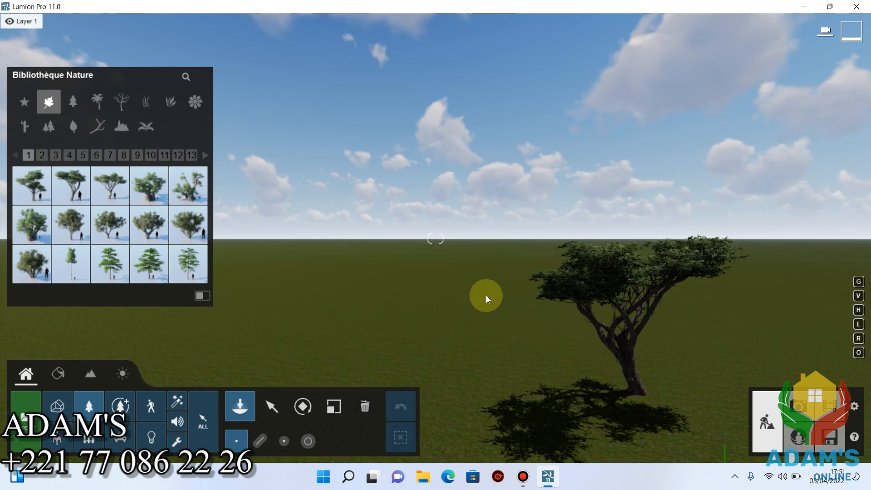
pyautogui.press('d')
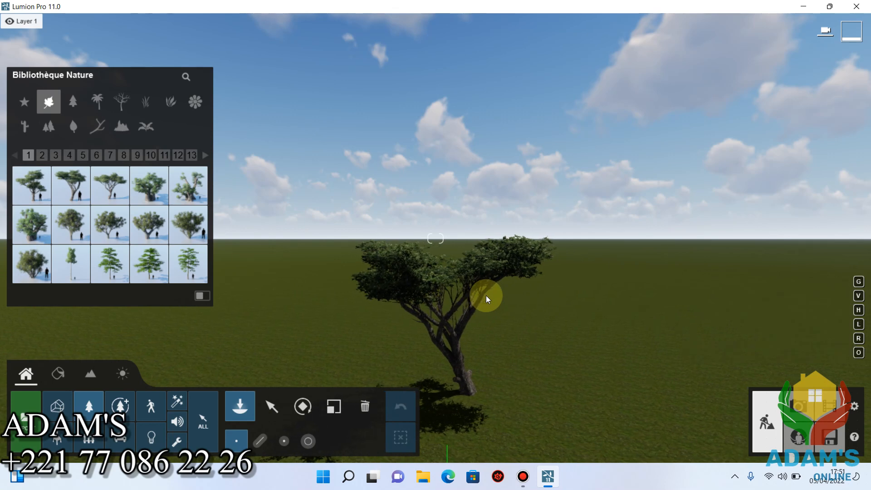
# Step: Examine the acacia by combining forward, backward, sideways, upward and downward camera movements around it
pyautogui.press('w')
pyautogui.press('w')
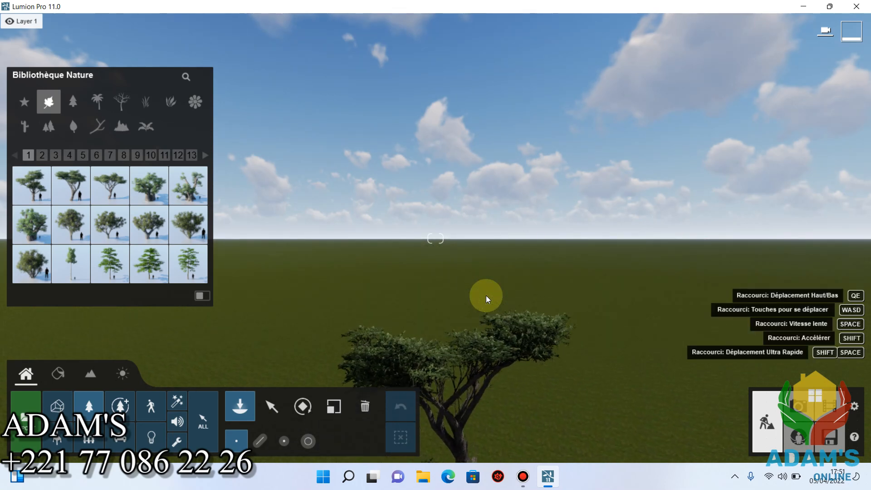
pyautogui.press('q')
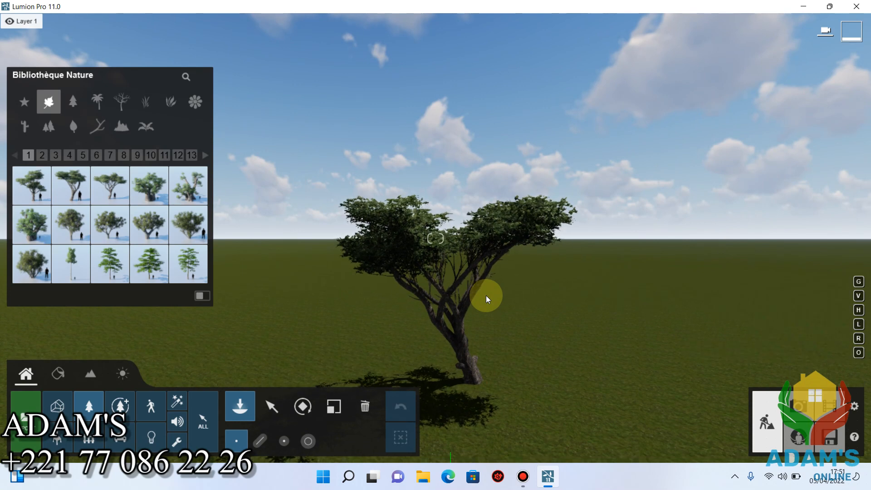
pyautogui.press('s')
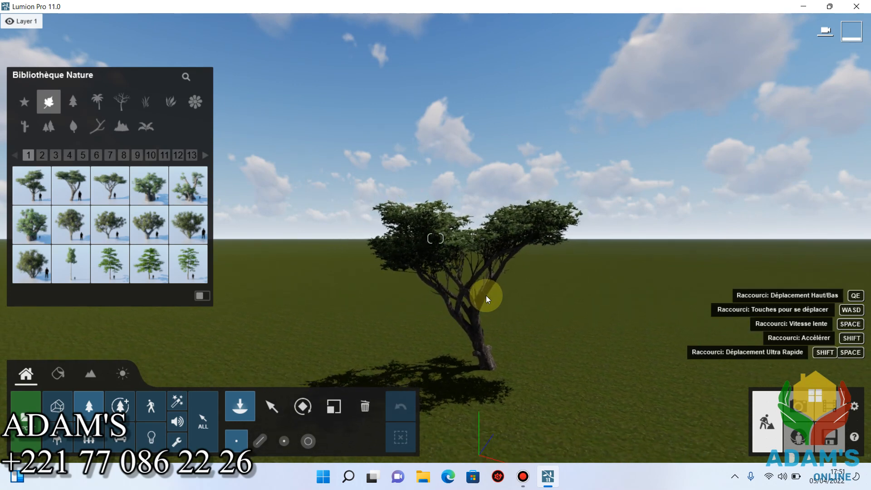
pyautogui.press('s')
pyautogui.press('d')
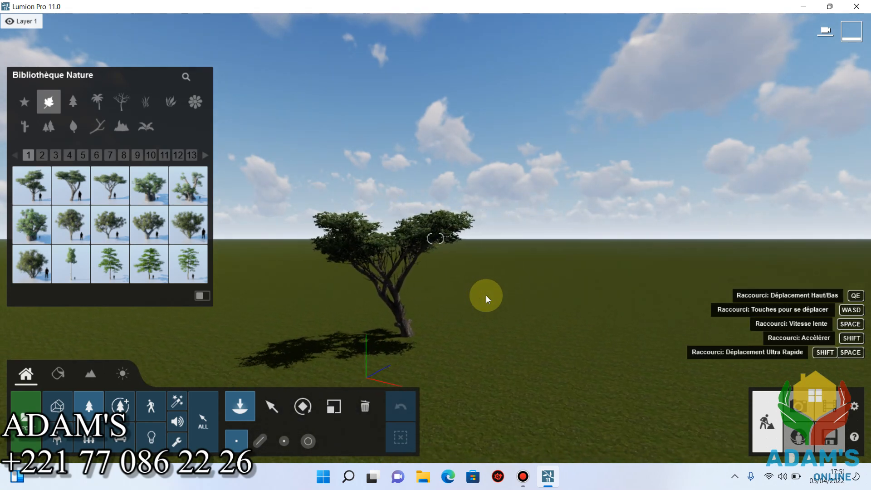
pyautogui.press('e')
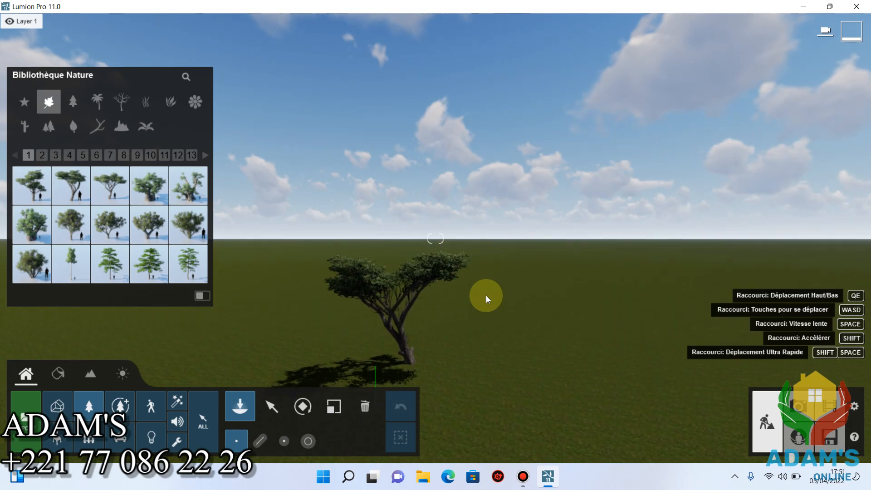
pyautogui.press('e')
pyautogui.press('d')
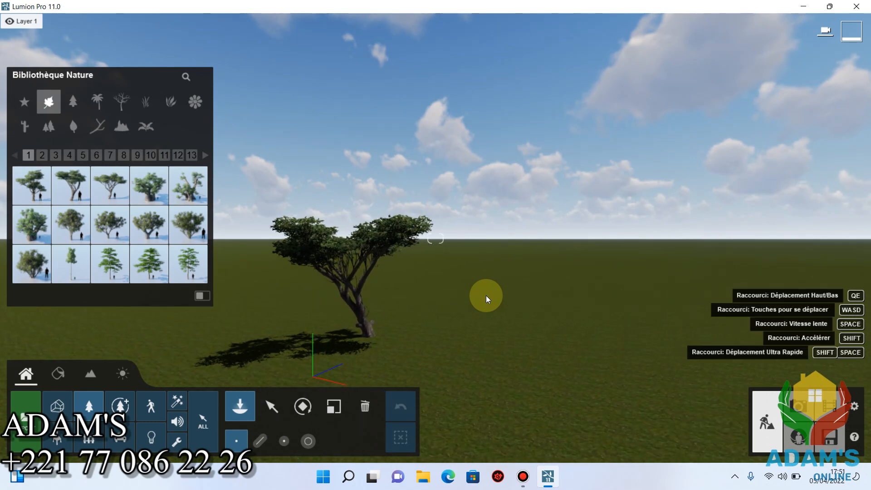
pyautogui.press('s')
pyautogui.press('a')
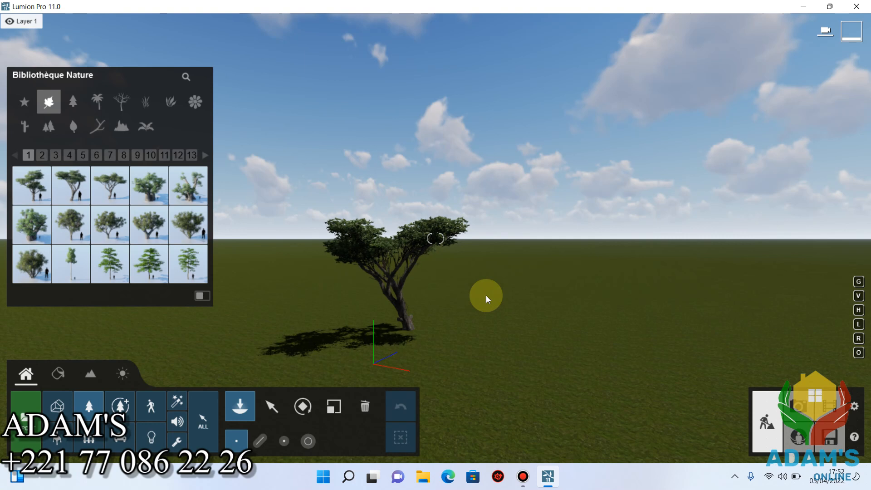
pyautogui.press('d')
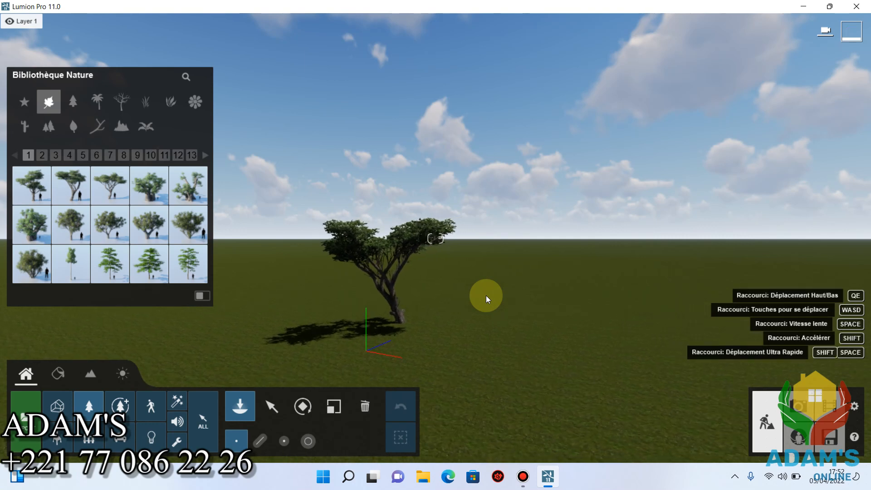
pyautogui.press('a')
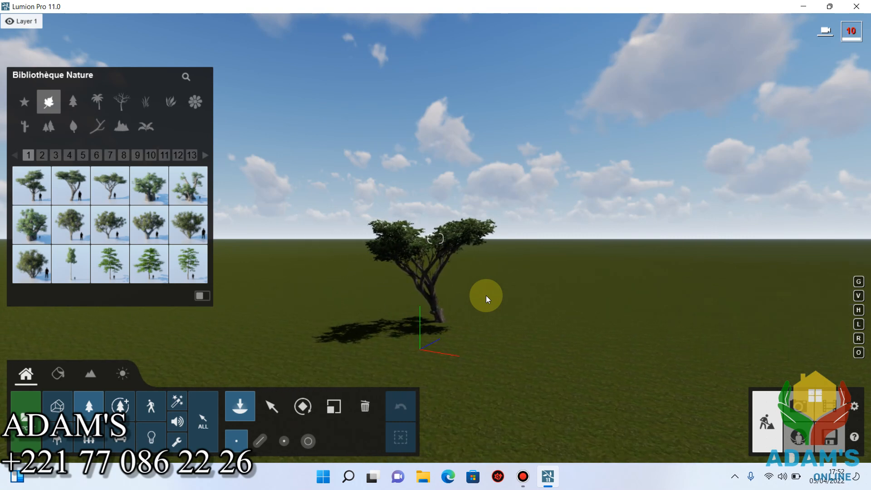
# Step: Examine the acacia from near and far by repeatedly moving the camera forward and backward, including from a changed height
pyautogui.press('s')
pyautogui.press('w')
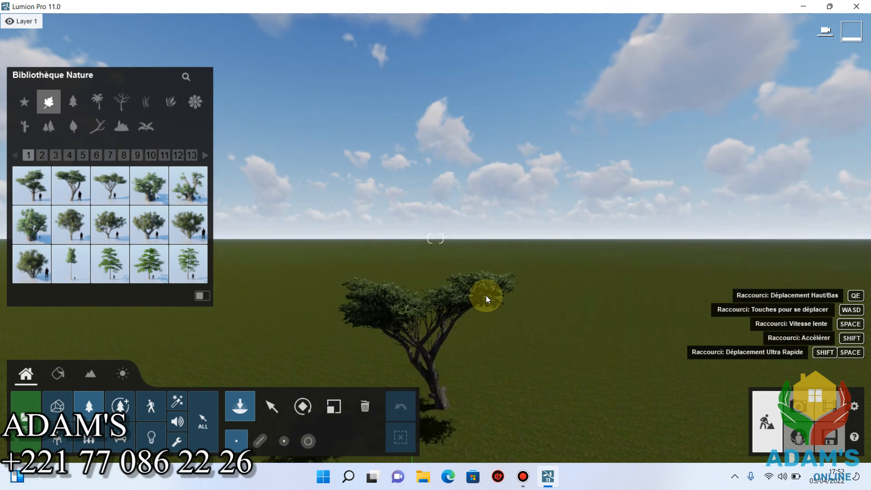
pyautogui.press('e')
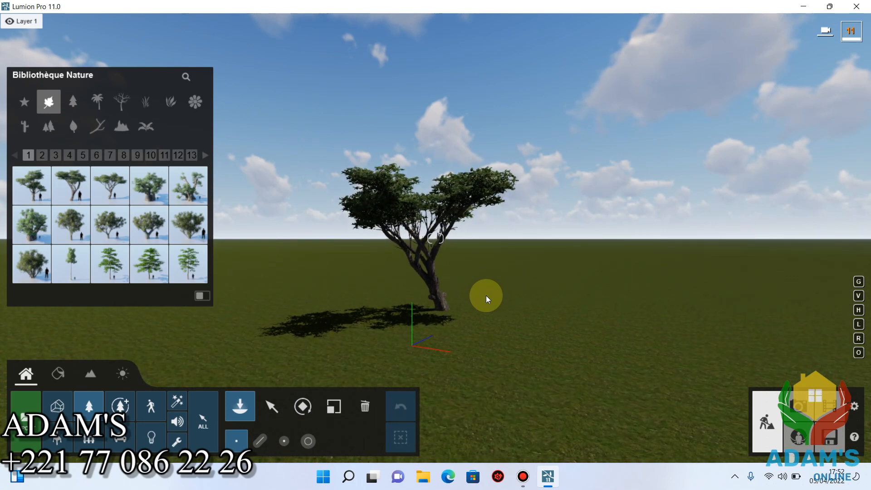
pyautogui.press('w')
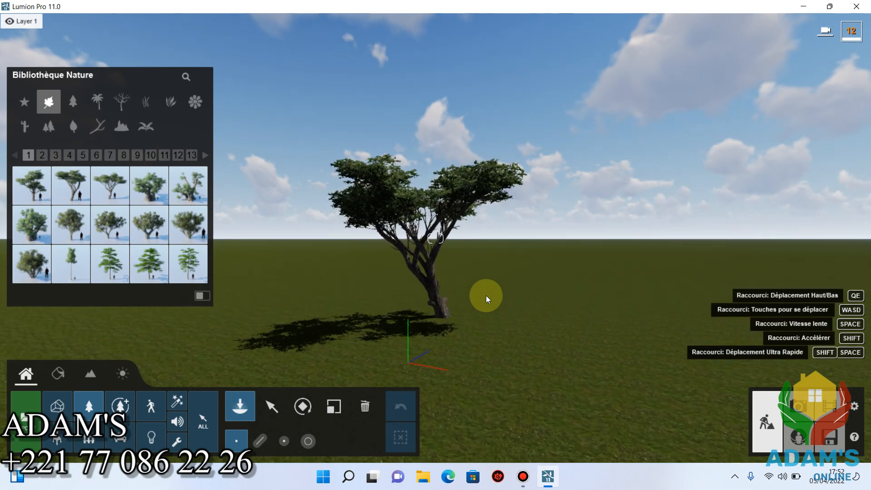
pyautogui.press('w')
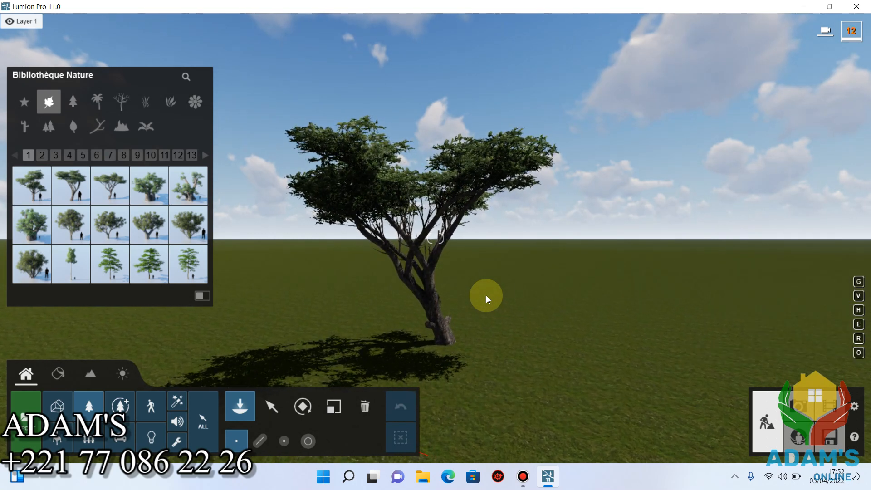
pyautogui.press('s')
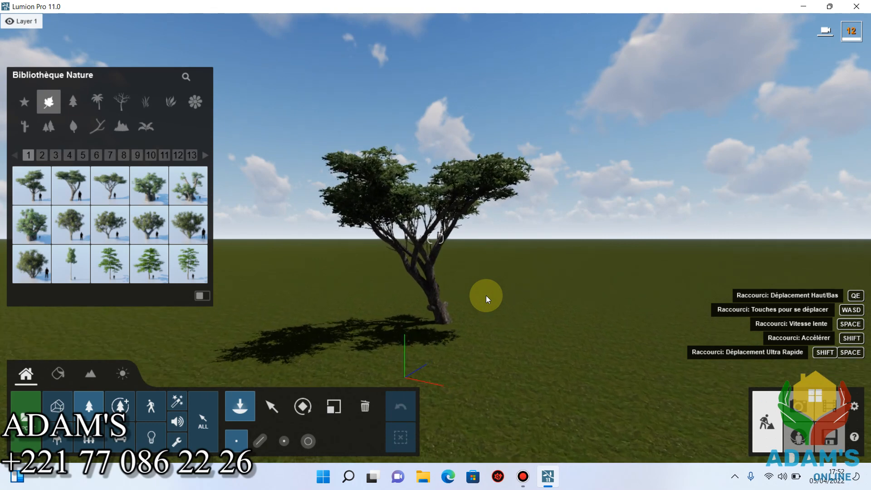
pyautogui.press('w')
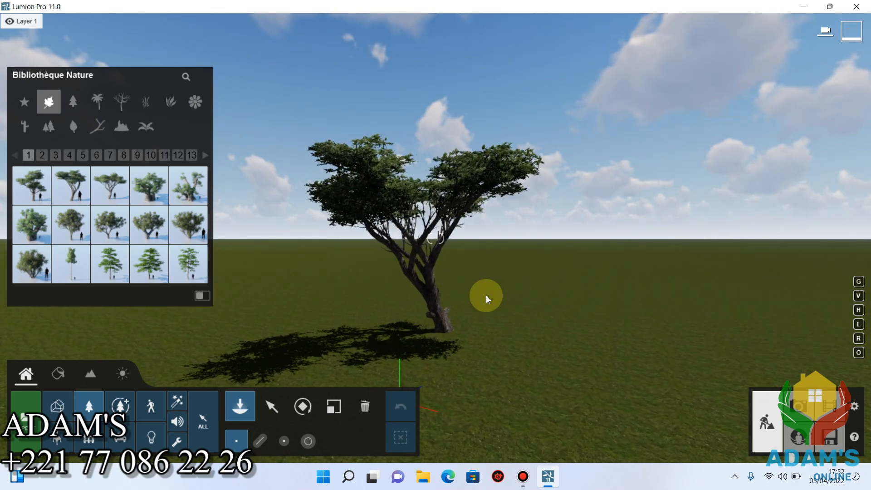
pyautogui.press('s')
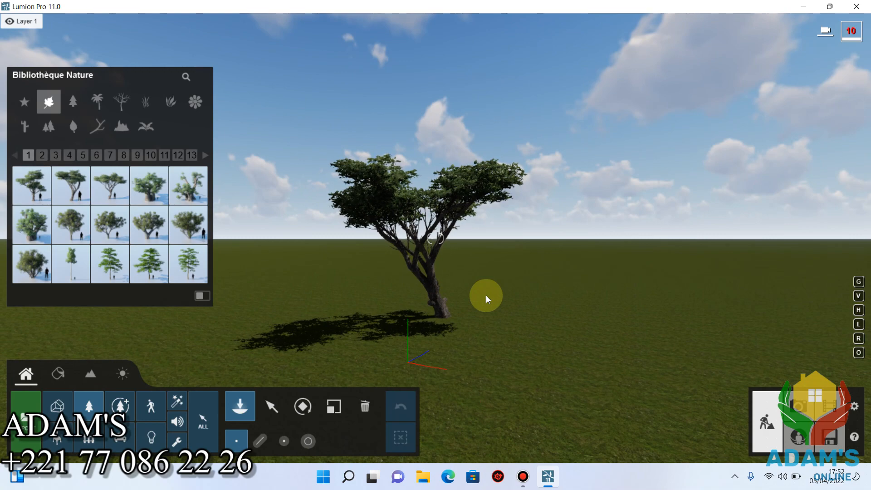
pyautogui.press('w')
pyautogui.press('s')
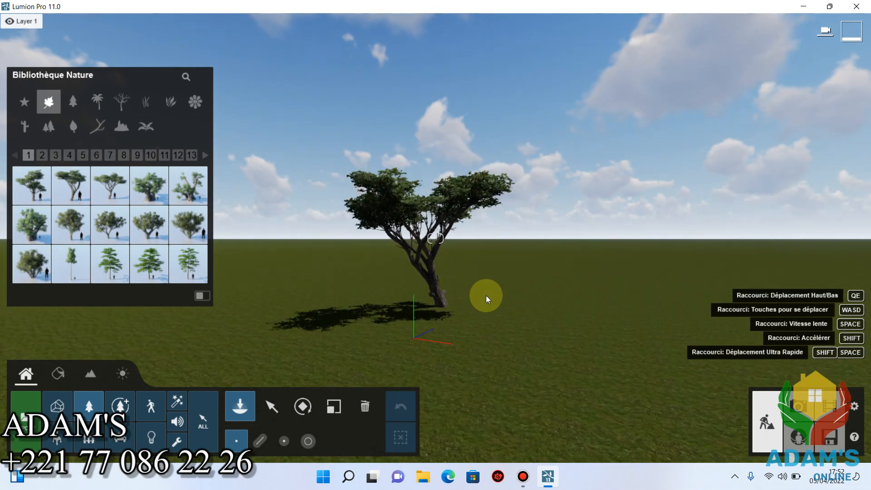
pyautogui.press('w')
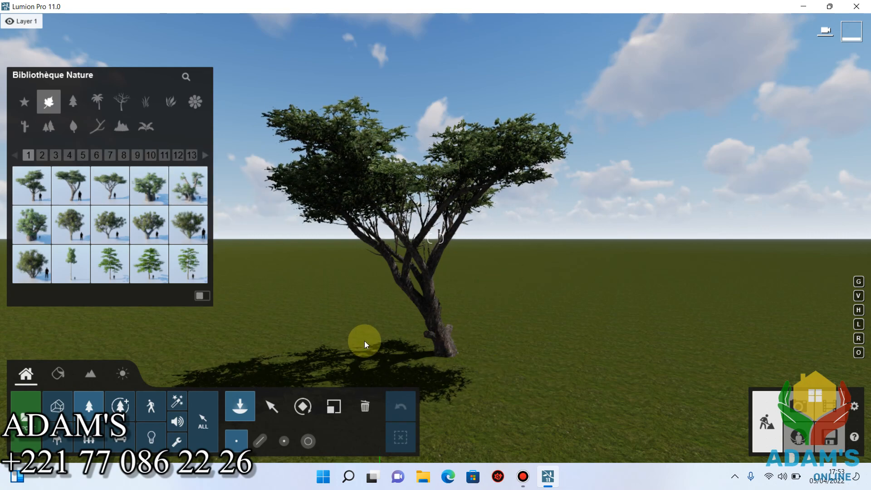
# Step: Switch from placing nature objects to selecting them, with the acacia in close view
pyautogui.scroll(-6, 367, 345)
pyautogui.scroll(6, 367, 344)
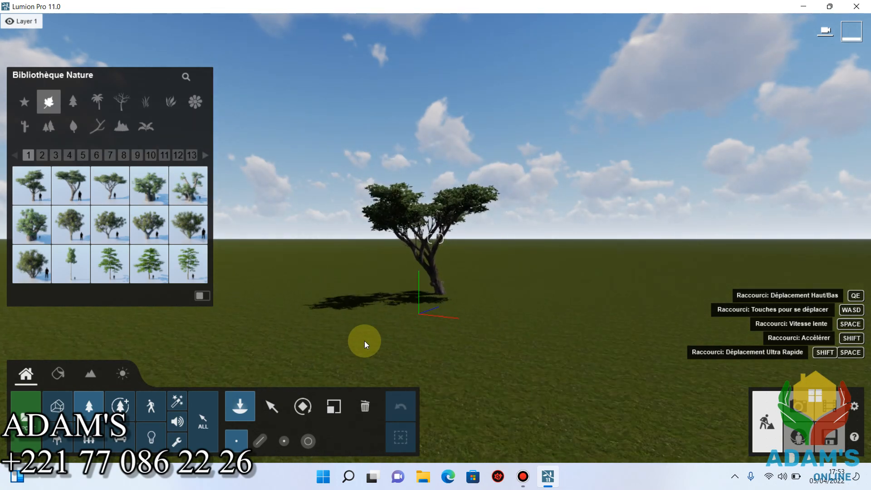
pyautogui.scroll(3, 366, 345)
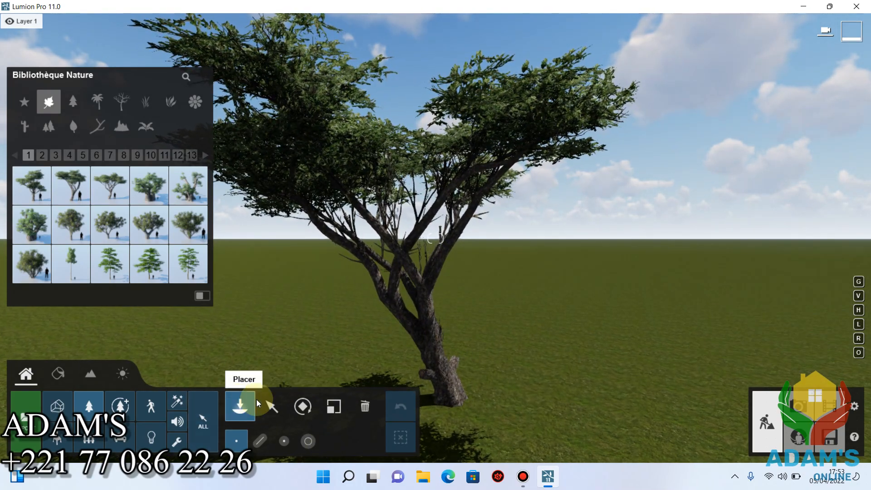
pyautogui.click(285, 411)
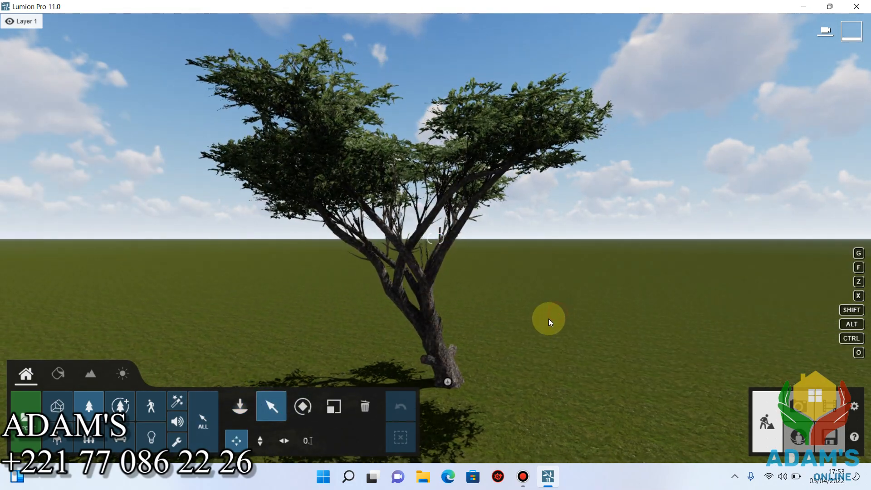
# Step: Examine the acacia by turning and tilting the camera and repeatedly zooming in and out on the tree
pyautogui.moveTo(548, 318)
pyautogui.mouseDown(button='right')
pyautogui.moveTo(491, 318)
pyautogui.moveTo(547, 309)
pyautogui.mouseUp(button='right')
pyautogui.scroll(-2, 547, 308)
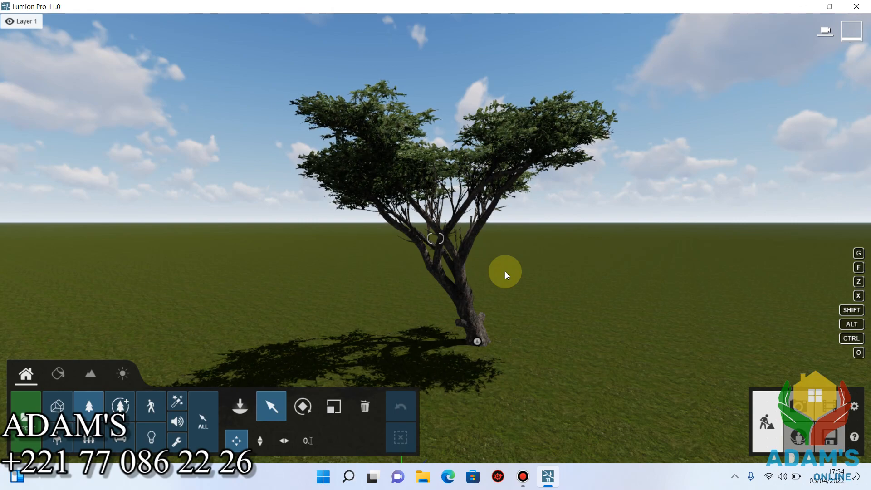
pyautogui.moveTo(609, 263)
pyautogui.mouseDown(button='right')
pyautogui.moveTo(523, 279)
pyautogui.moveTo(614, 253)
pyautogui.mouseUp(button='right')
pyautogui.scroll(-5, 614, 253)
pyautogui.scroll(2, 613, 248)
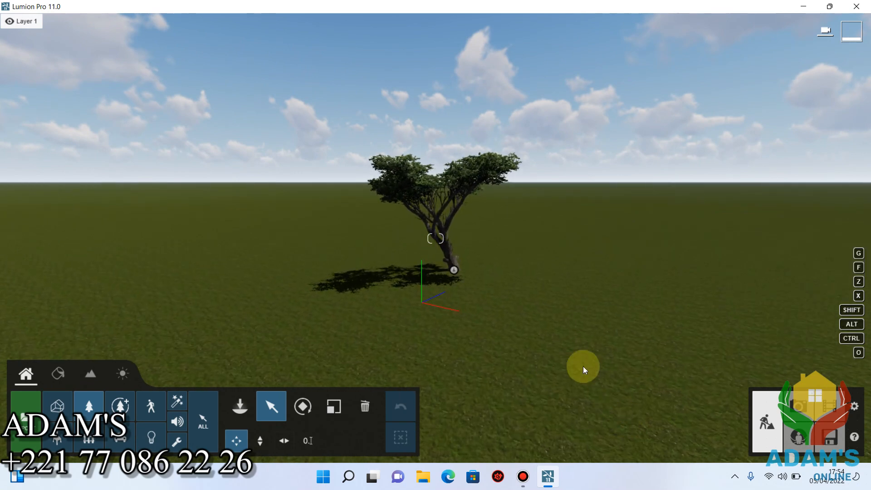
pyautogui.scroll(5, 544, 334)
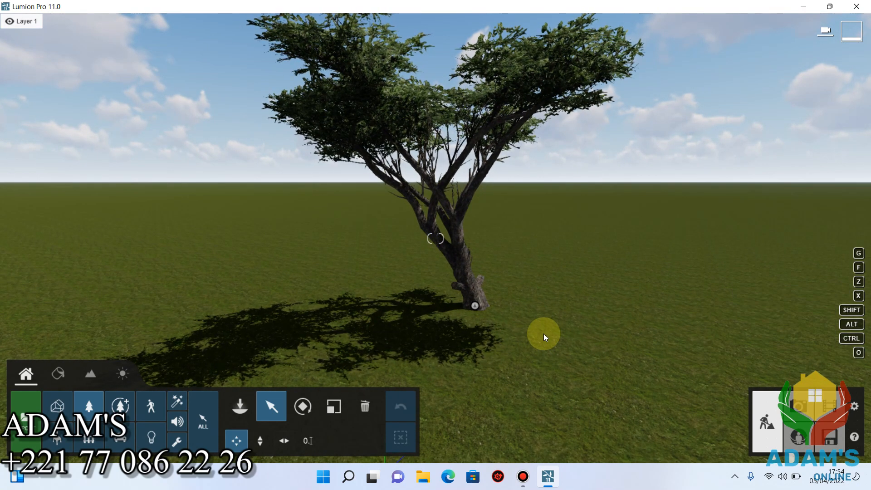
pyautogui.scroll(-5, 539, 331)
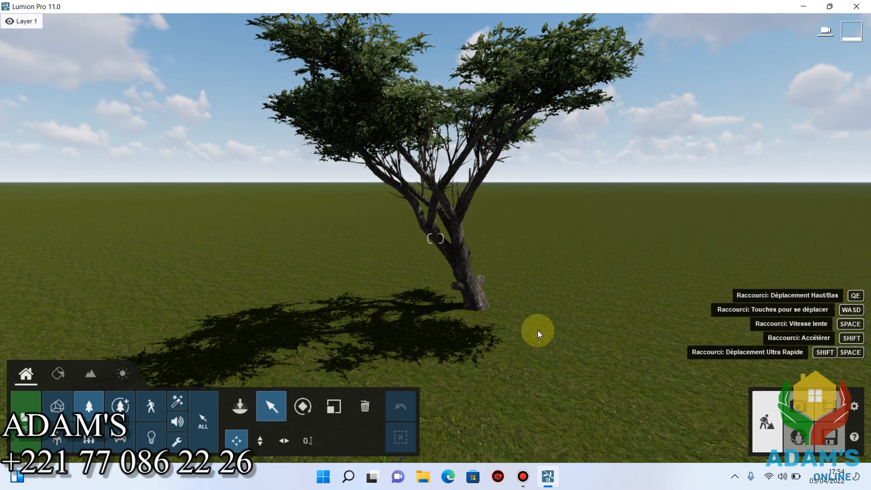
pyautogui.scroll(-5, 472, 313)
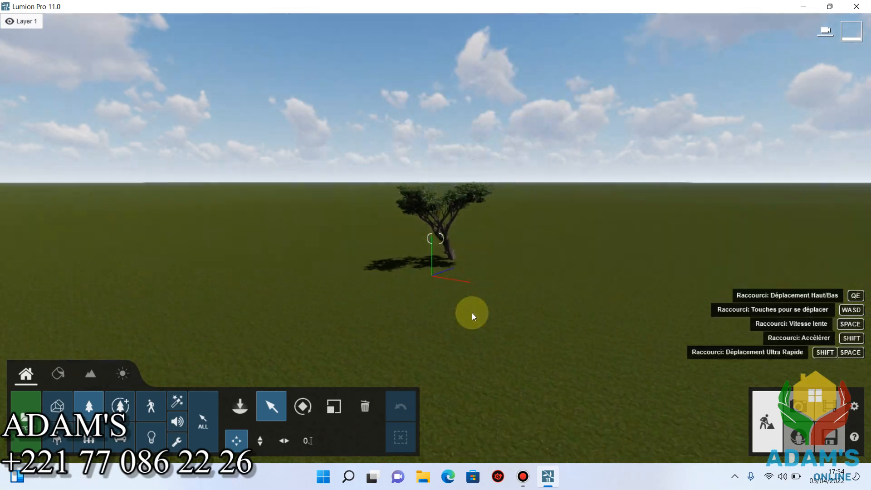
pyautogui.scroll(10, 471, 313)
pyautogui.scroll(-6, 472, 313)
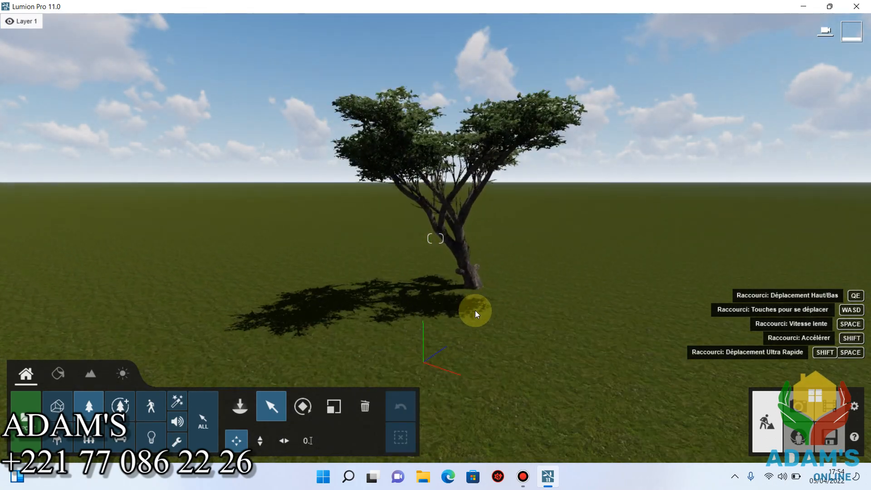
pyautogui.scroll(8, 475, 310)
pyautogui.scroll(-10, 476, 311)
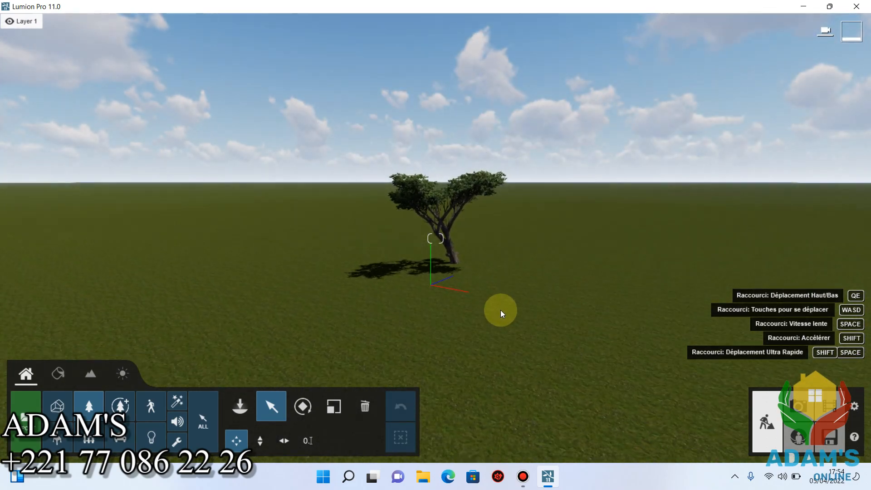
# Step: Examine the acacia by approaching its trunk, highlighting the tree, and backing the camera away with a slight turn
pyautogui.moveTo(500, 311); pyautogui.dragTo(502, 310, button='right')
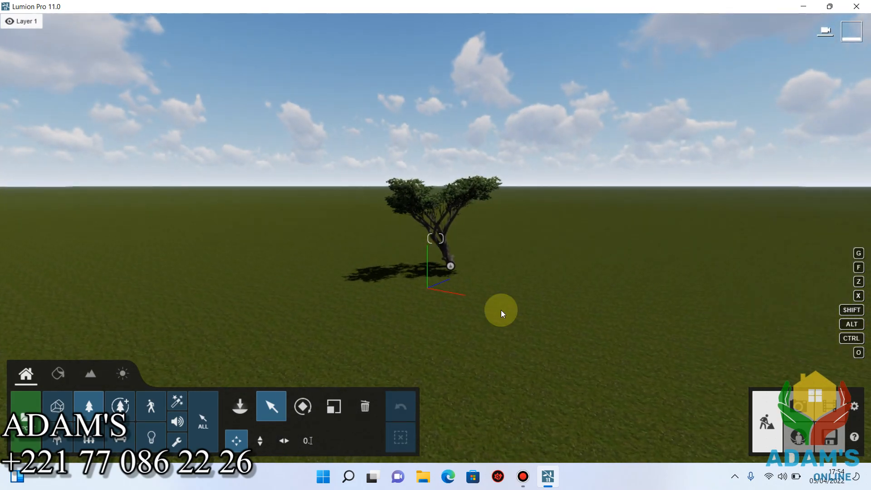
pyautogui.moveTo(501, 307)
pyautogui.mouseDown(button='right')
pyautogui.moveTo(458, 307)
pyautogui.moveTo(501, 306)
pyautogui.mouseUp(button='right')
pyautogui.scroll(4, 481, 303)
pyautogui.scroll(5, 444, 303)
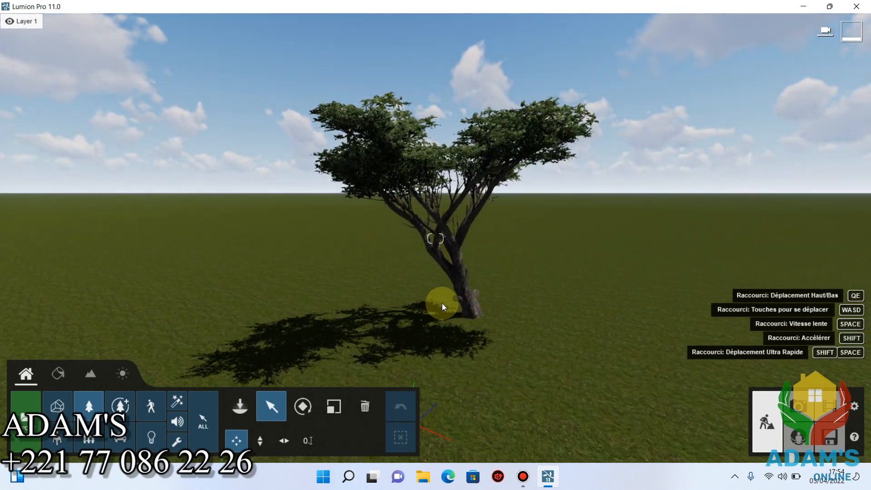
pyautogui.moveTo(444, 305)
pyautogui.mouseDown(button='right')
pyautogui.moveTo(482, 295)
pyautogui.moveTo(448, 303)
pyautogui.mouseUp(button='right')
pyautogui.click(448, 303)
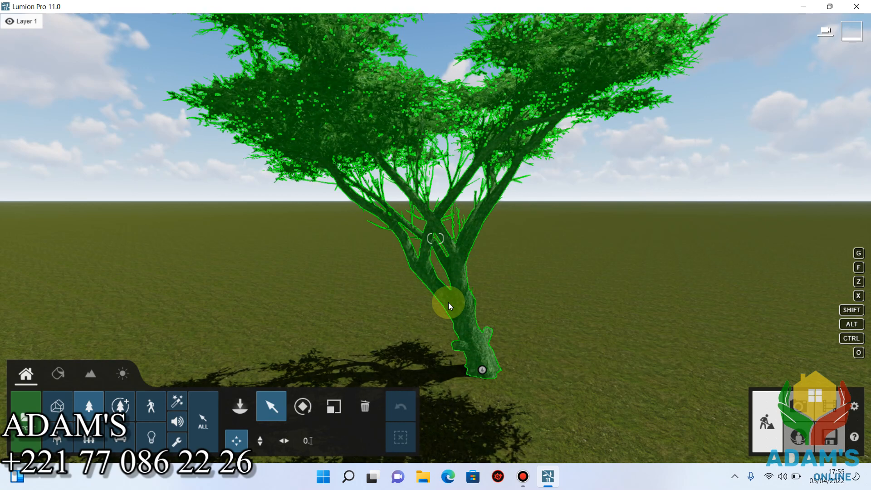
pyautogui.click(513, 289)
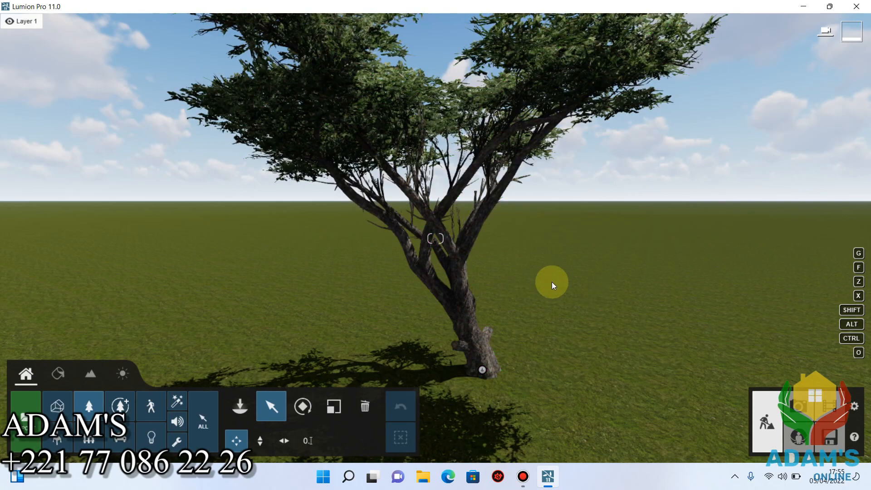
pyautogui.scroll(-5, 544, 272)
pyautogui.moveTo(505, 269); pyautogui.dragTo(420, 271, button='right')
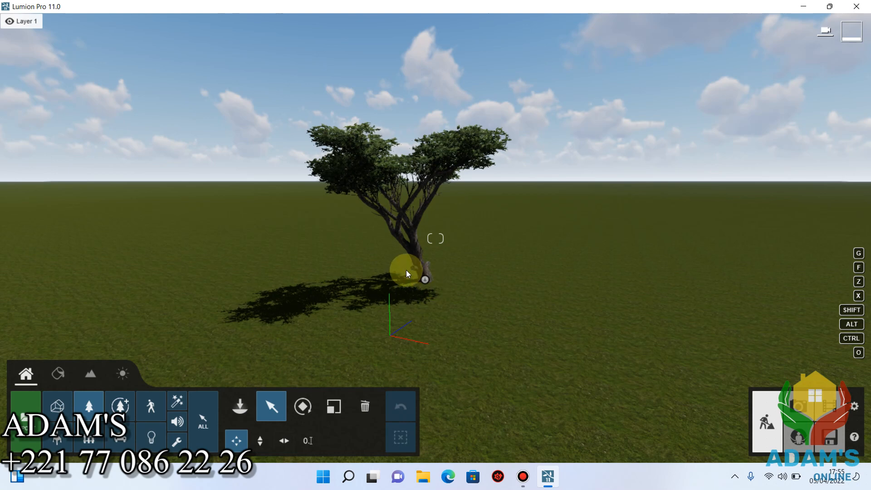
# Step: Select the acacia and move it freely across the ground, well to the left of its original spot
pyautogui.click(427, 280)
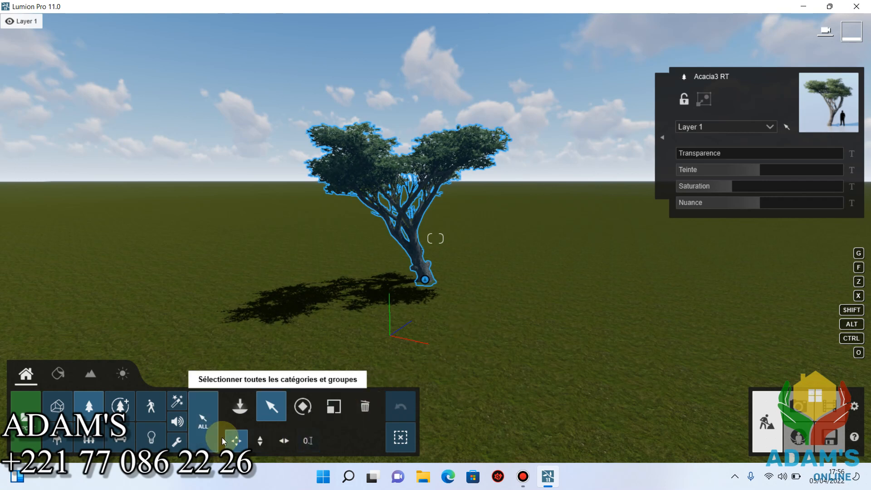
pyautogui.click(232, 442)
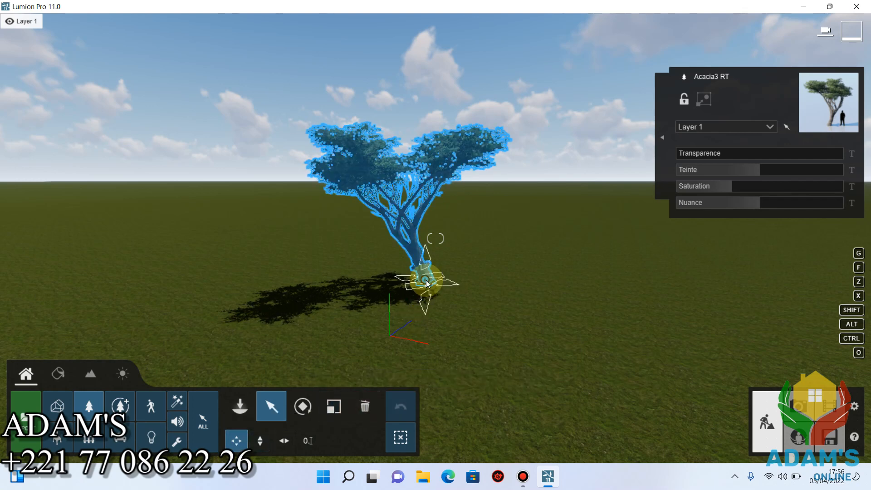
pyautogui.moveTo(426, 280); pyautogui.dragTo(290, 269)
# Step: Raise the acacia vertically off the ground and adjust its height so it floats above its shadow
pyautogui.click(261, 443)
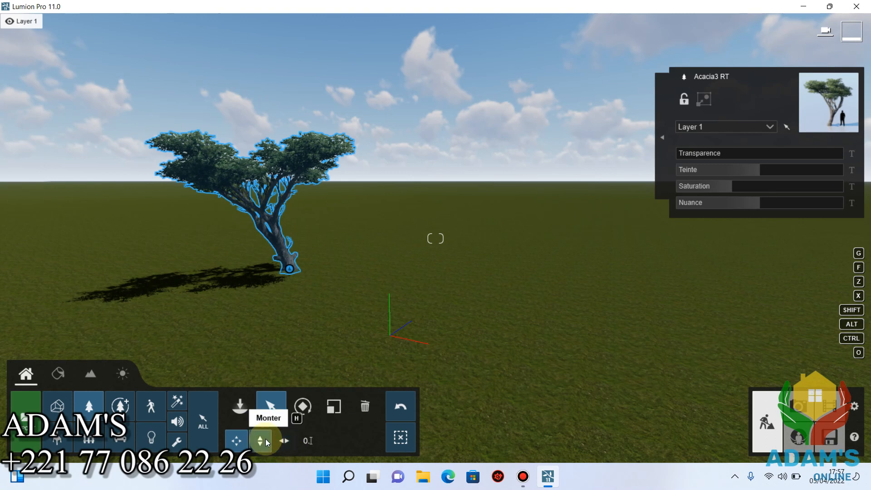
pyautogui.click(262, 441)
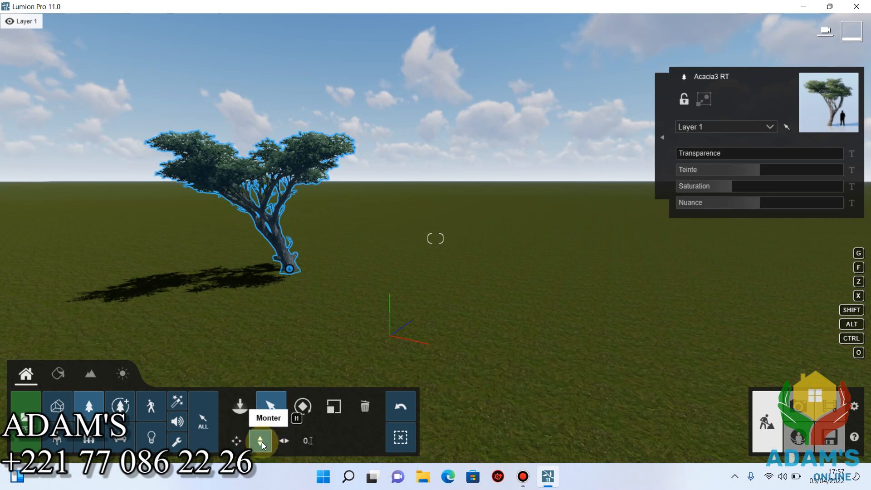
pyautogui.moveTo(289, 271)
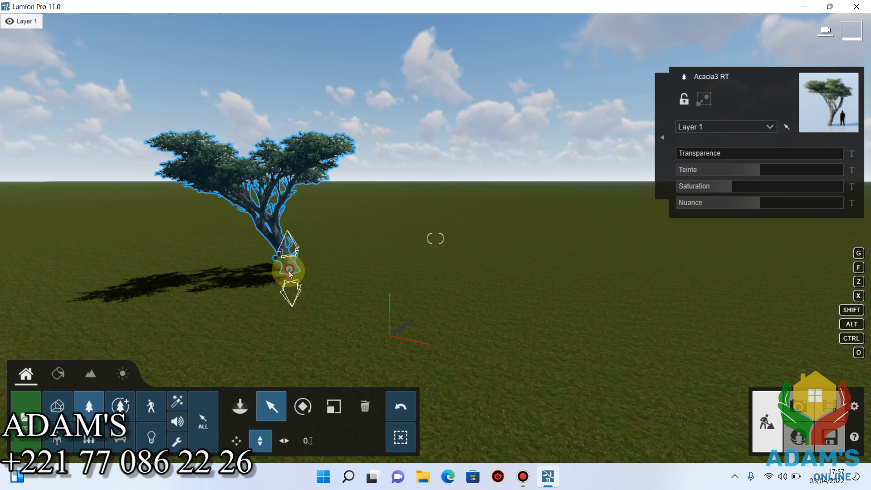
pyautogui.moveTo(289, 272); pyautogui.dragTo(286, 168)
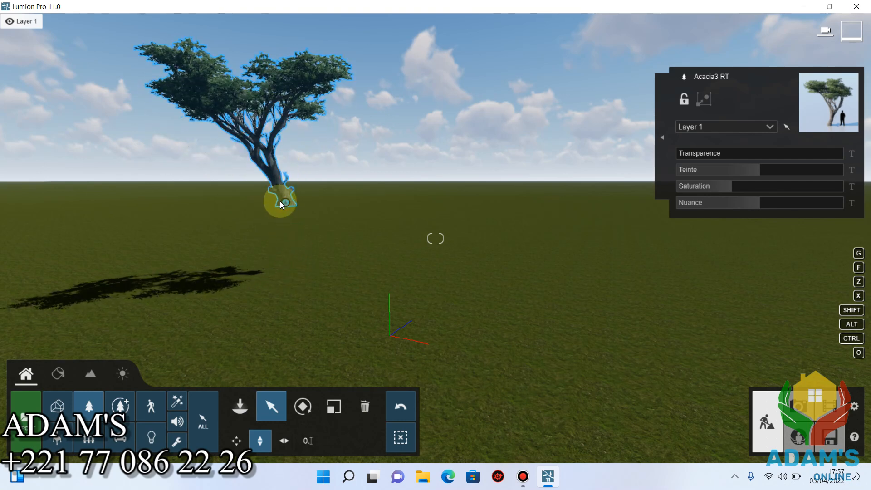
pyautogui.moveTo(283, 262); pyautogui.dragTo(295, 228)
# Step: Move the acacia horizontally toward the camera and bring it back down onto the ground
pyautogui.click(281, 441)
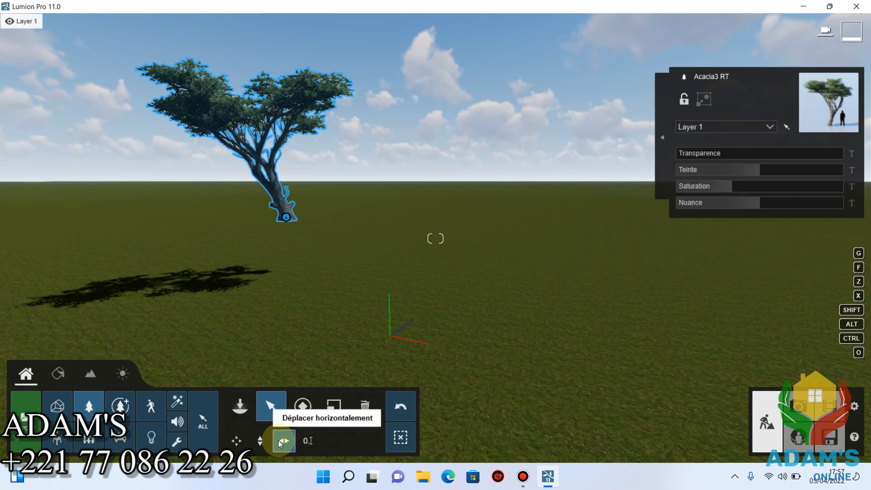
pyautogui.click(278, 441)
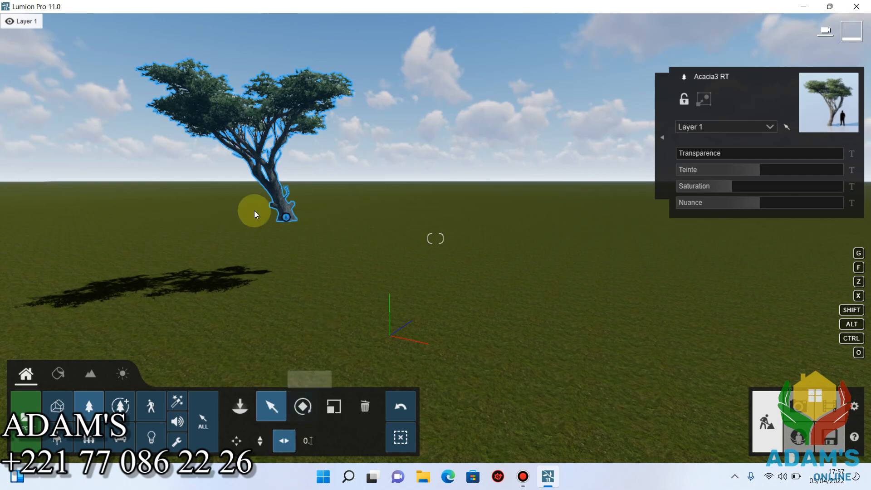
pyautogui.moveTo(287, 217); pyautogui.dragTo(258, 320)
pyautogui.click(260, 440)
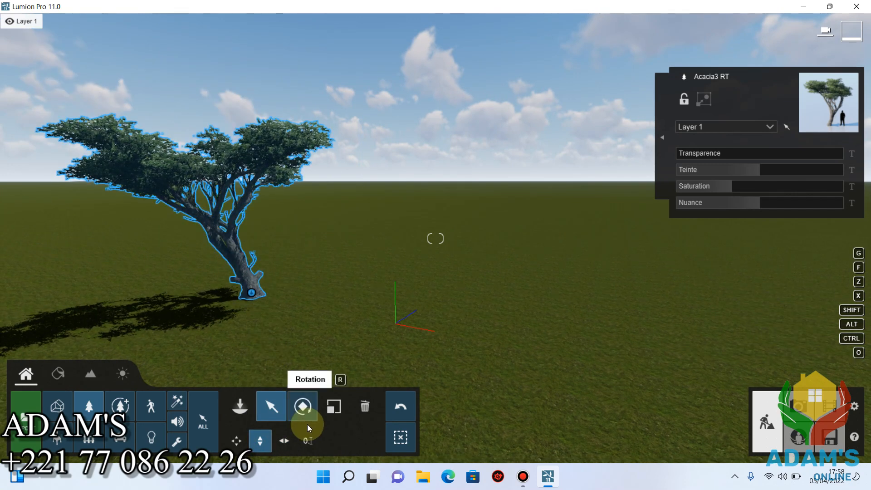
# Step: Rotate the acacia about its Z axis, once through its orientation value and again directly around its base
pyautogui.click(309, 413)
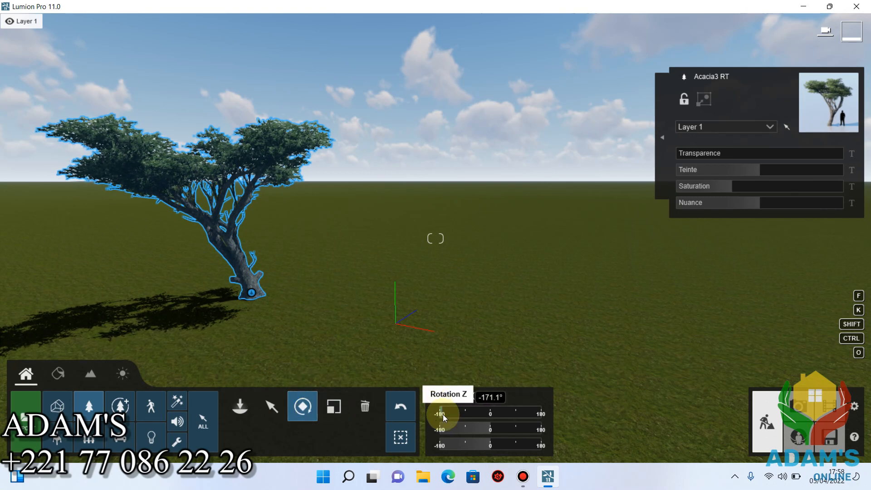
pyautogui.moveTo(444, 415); pyautogui.dragTo(483, 414)
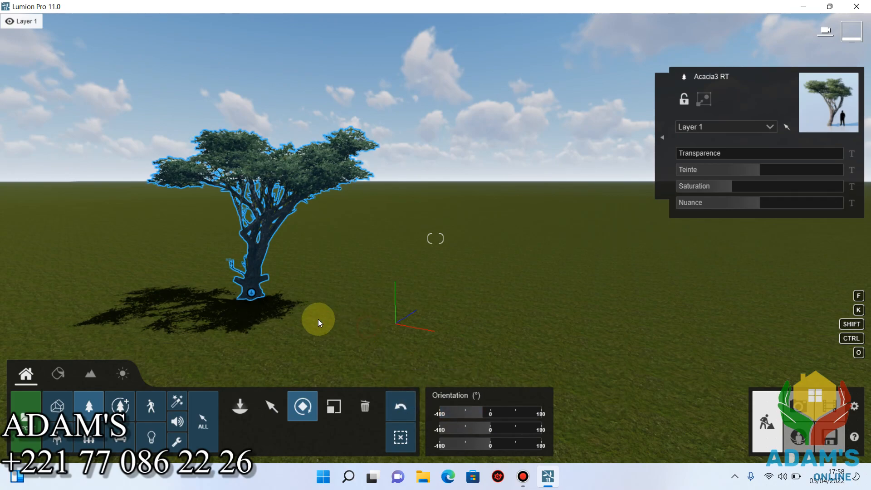
pyautogui.press('w')
pyautogui.press('s')
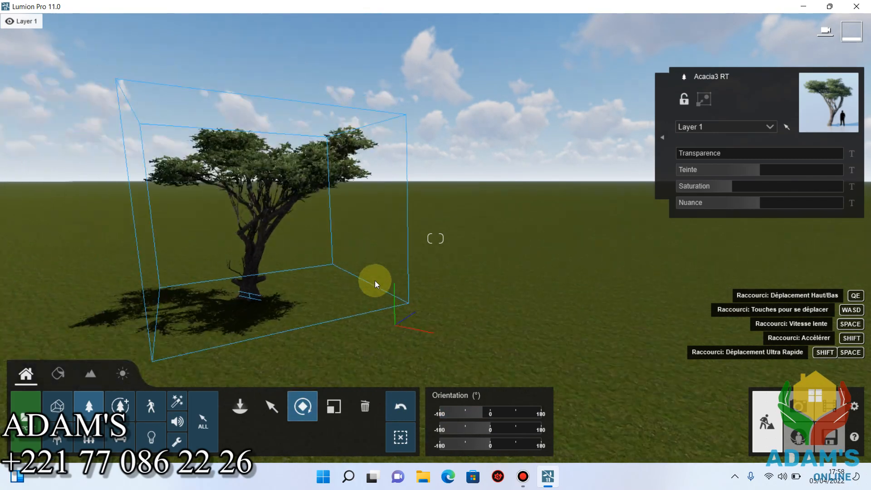
pyautogui.press('w')
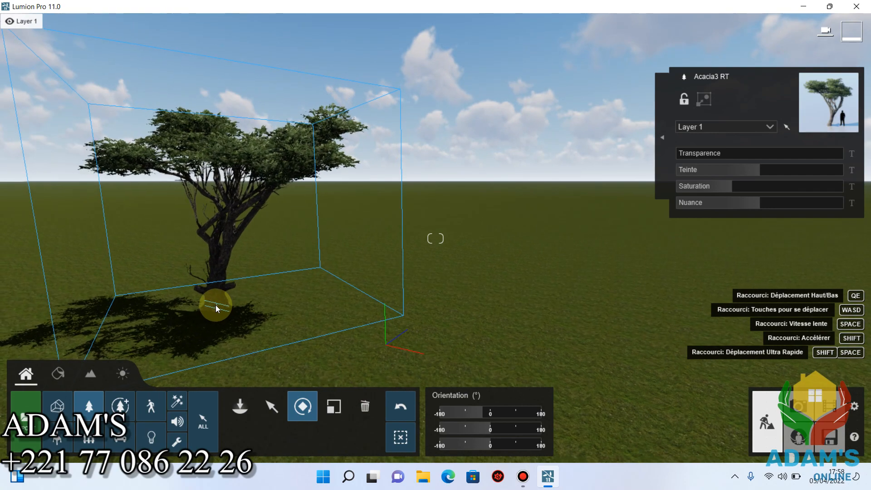
pyautogui.moveTo(220, 305); pyautogui.dragTo(236, 313)
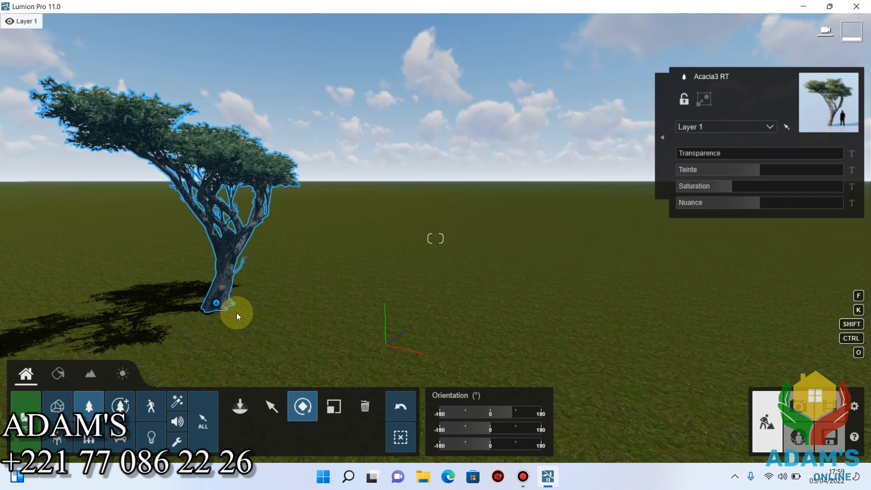
# Step: Enlarge the acacia directly in the scene and bring its size back to about 1.0x
pyautogui.click(340, 411)
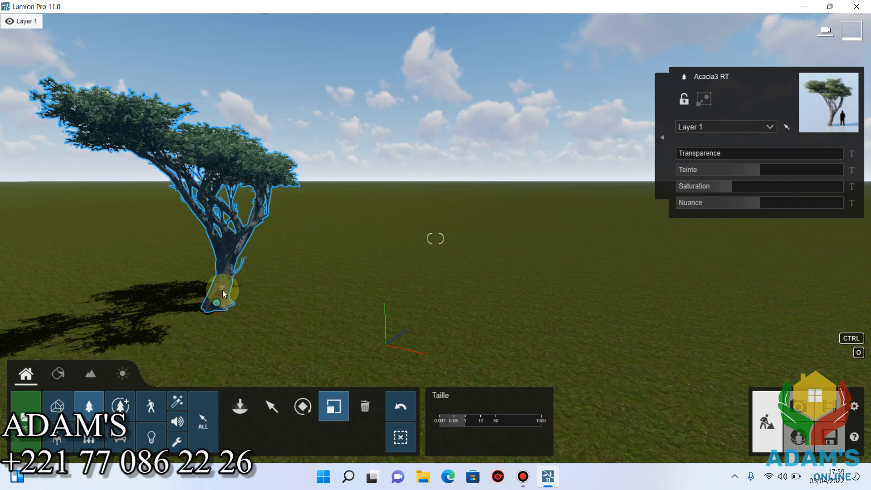
pyautogui.moveTo(223, 291); pyautogui.dragTo(319, 276)
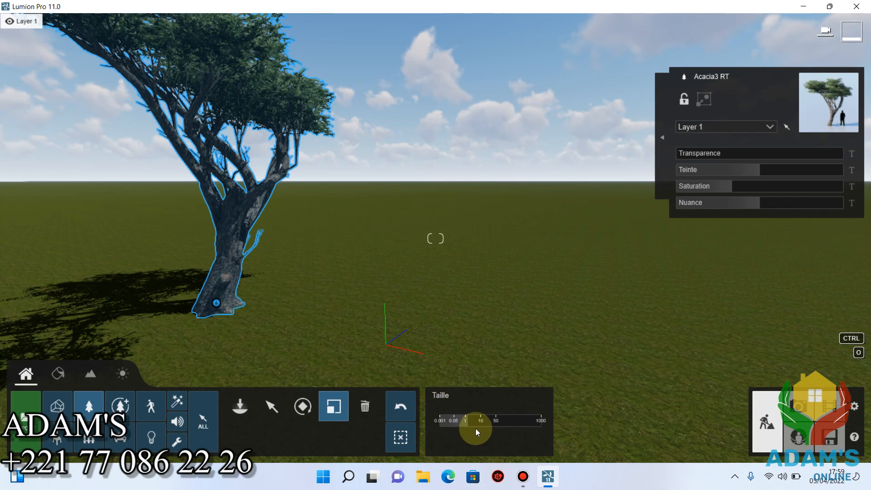
pyautogui.moveTo(466, 422)
pyautogui.mouseDown()
pyautogui.moveTo(454, 421)
pyautogui.moveTo(483, 420)
pyautogui.moveTo(461, 422)
pyautogui.mouseUp()
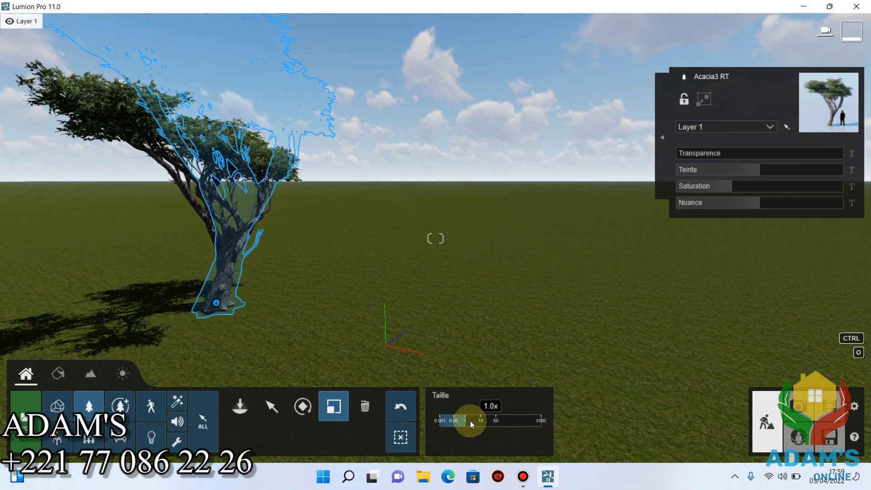
# Step: Switch from resizing to deleting objects, with the acacia still selected
pyautogui.click(364, 412)
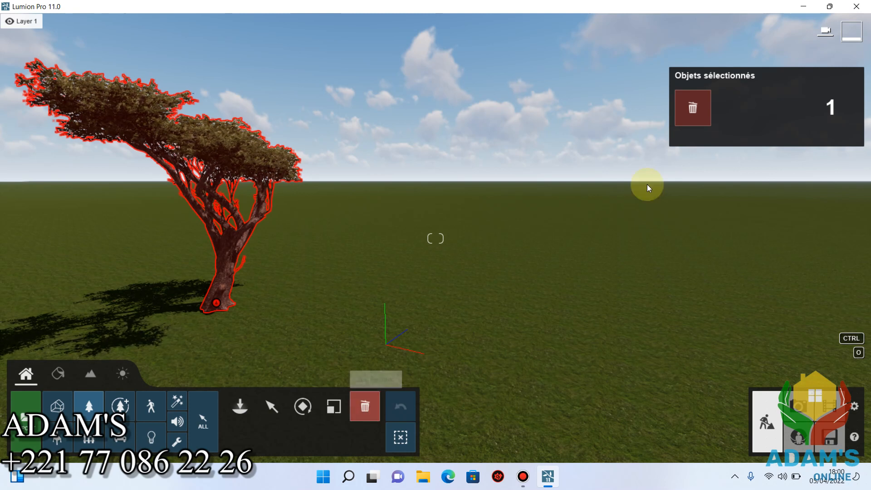
# Step: Quit Lumion without saving the scene, cancelling the project save dialog
pyautogui.click(859, 5)
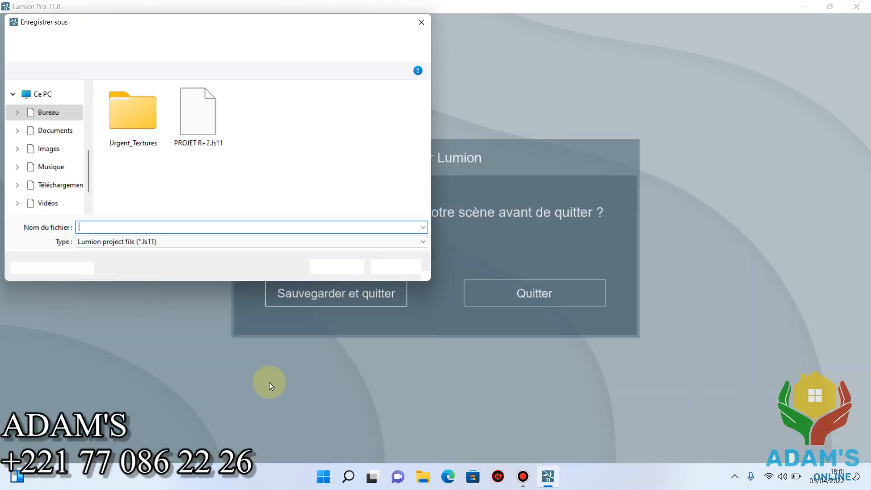
pyautogui.click(425, 24)
pyautogui.click(523, 294)
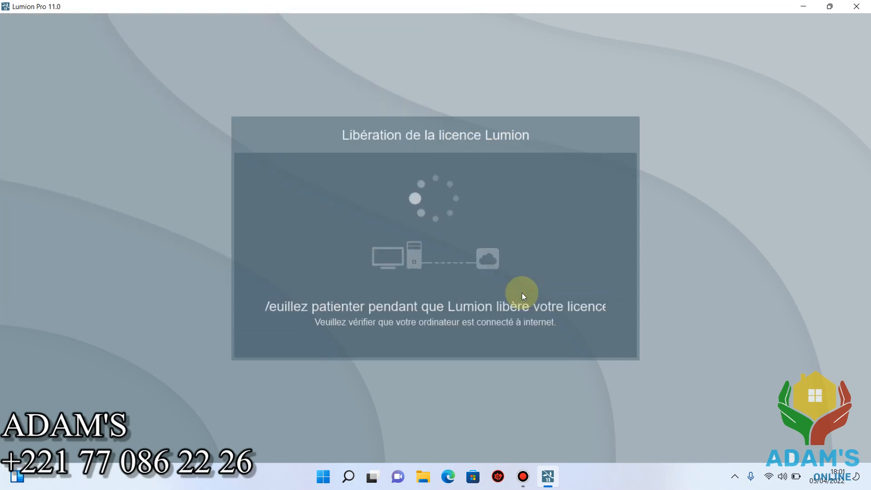